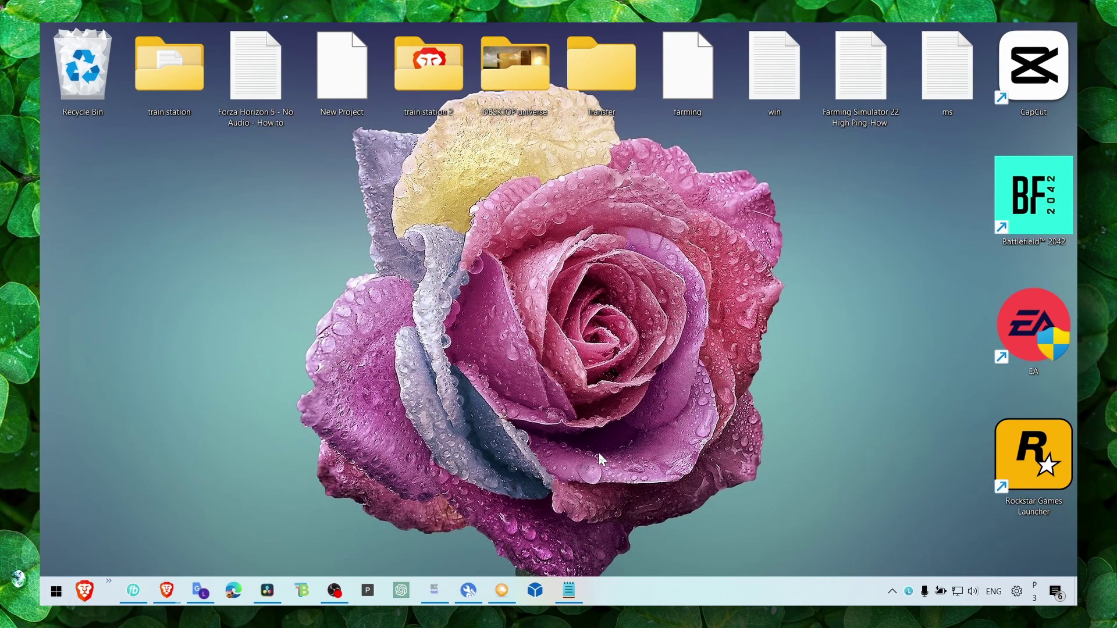
Dismiss the tutorial title note so the desktop is showing.
{"action": "left_click", "coordinate": [568, 590]}
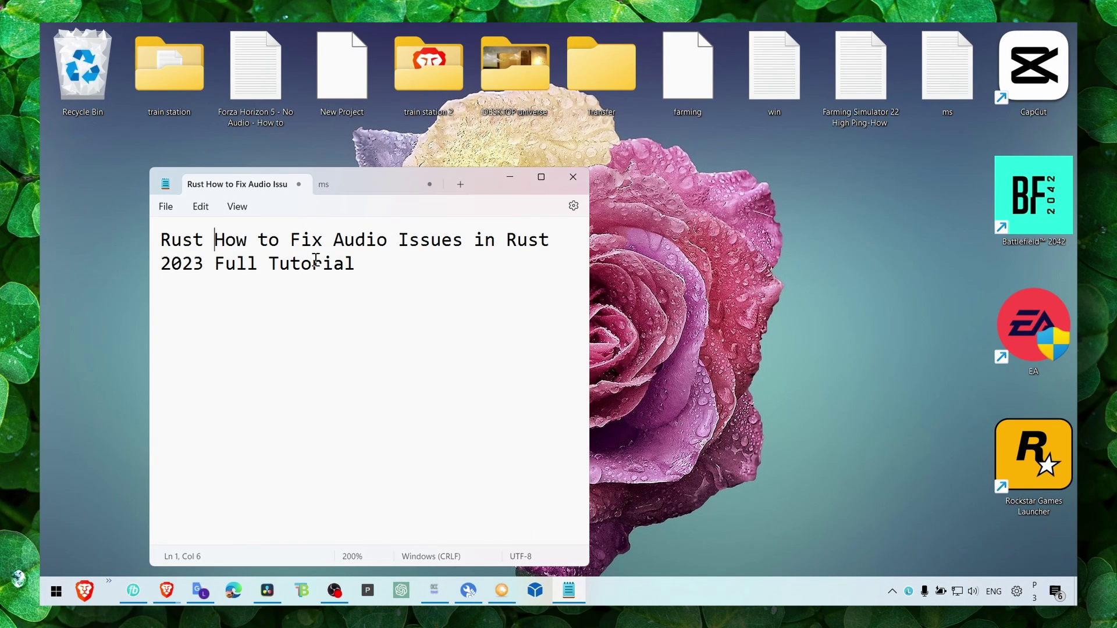
{"action": "key", "text": "alt"}
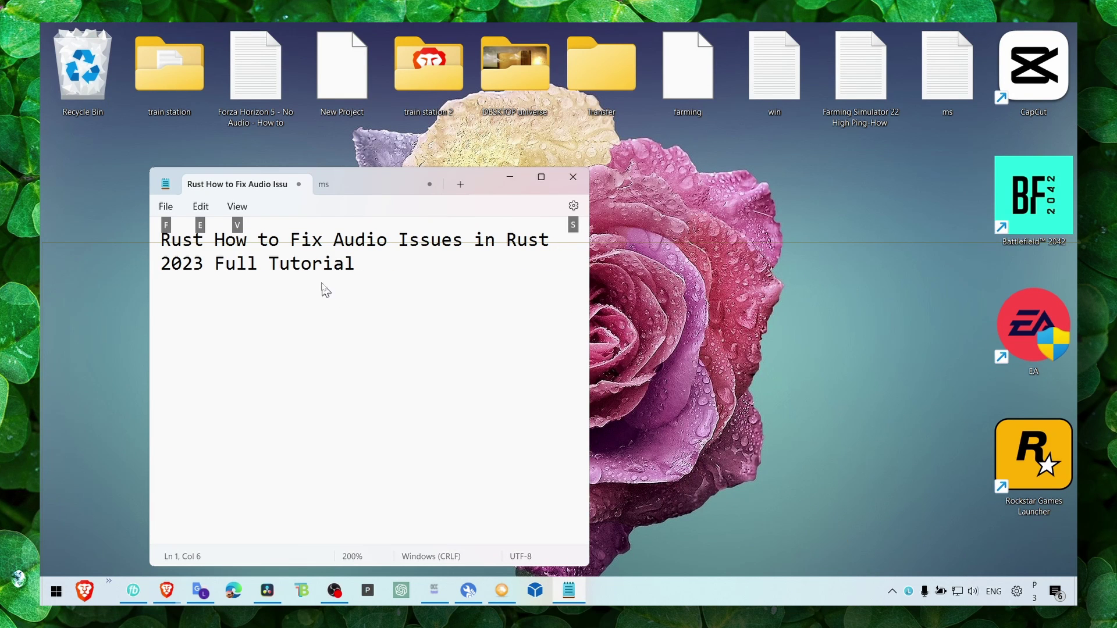
{"action": "left_click", "coordinate": [505, 178]}
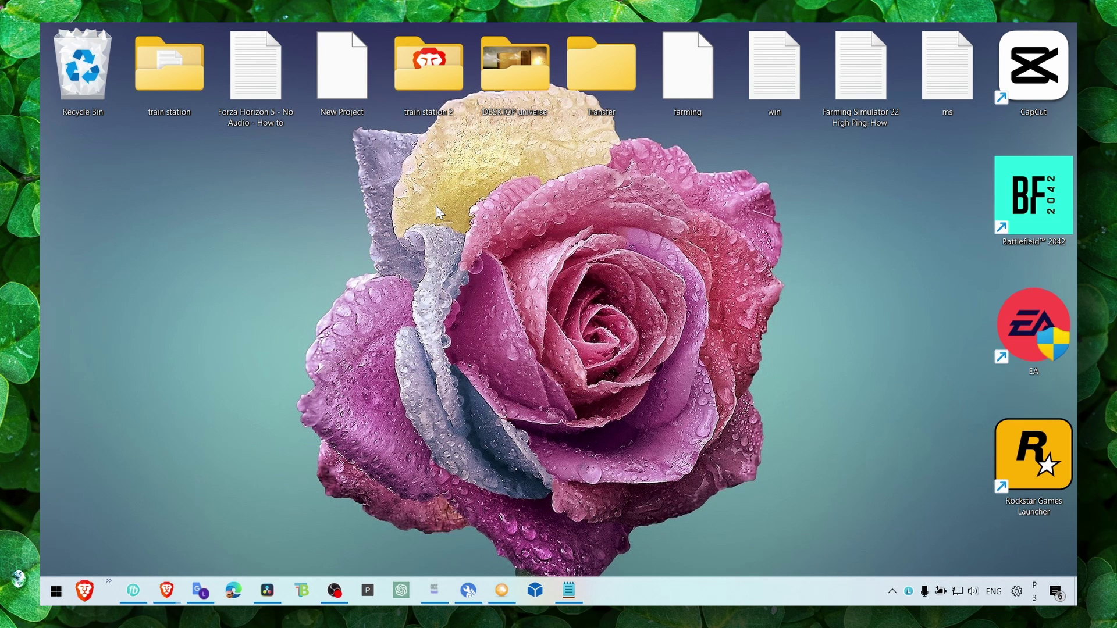
{"action": "left_click", "coordinate": [433, 241]}
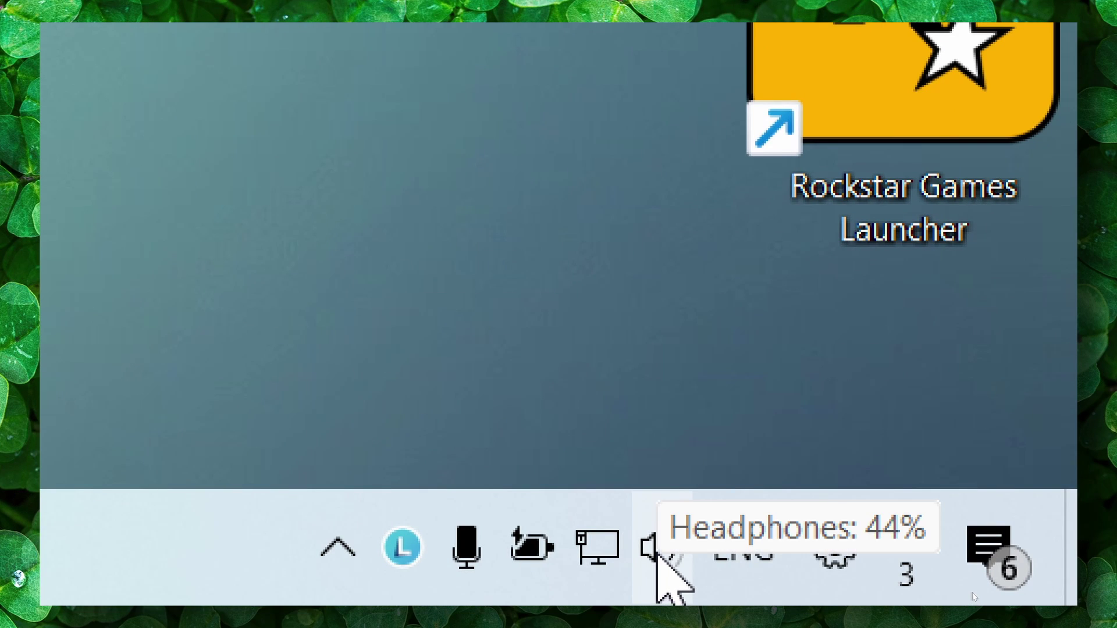
Open Sound settings from the taskbar volume icon's menu.
{"action": "right_click", "coordinate": [657, 552]}
{"action": "left_click", "coordinate": [593, 163]}
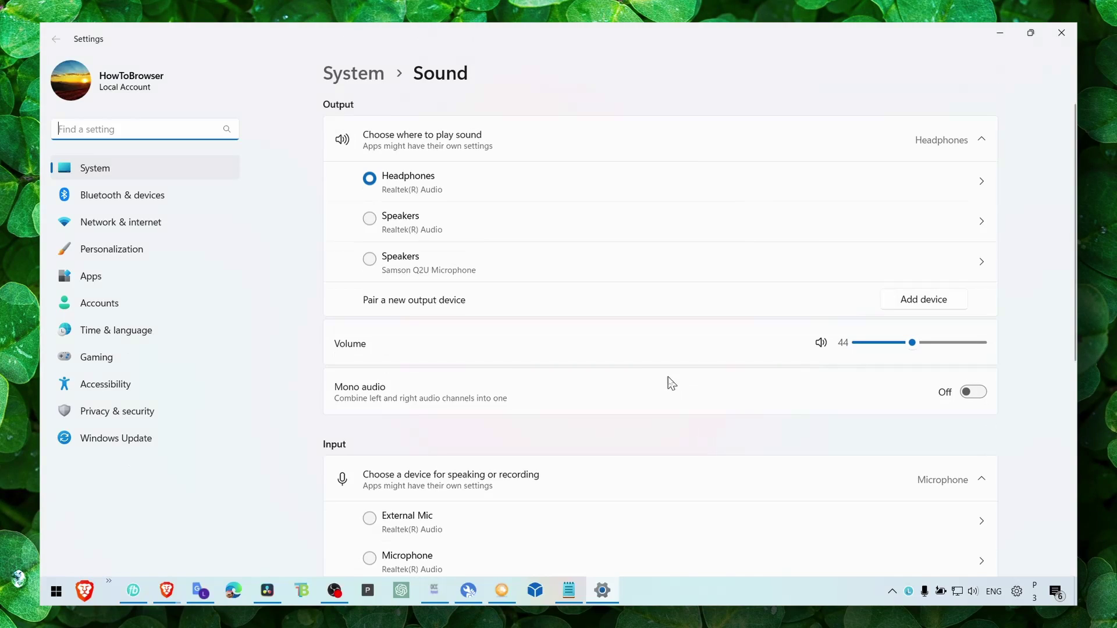
{"action": "type", "text": "1"}
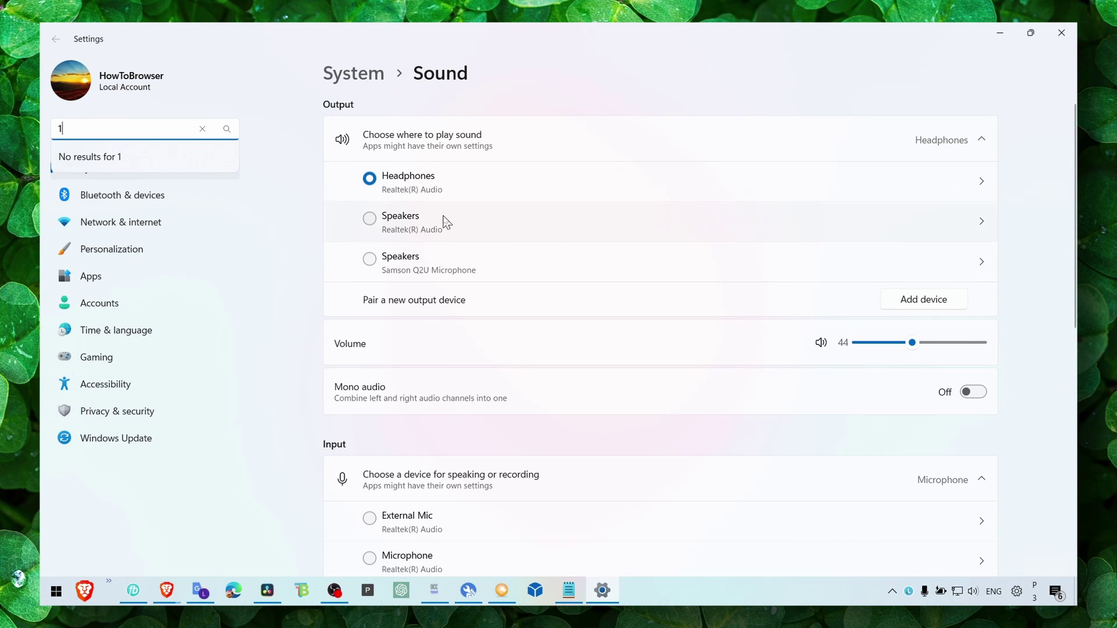
Review the playback devices and Realtek Speakers, then scroll down to More sound settings.
{"action": "left_click", "coordinate": [973, 591]}
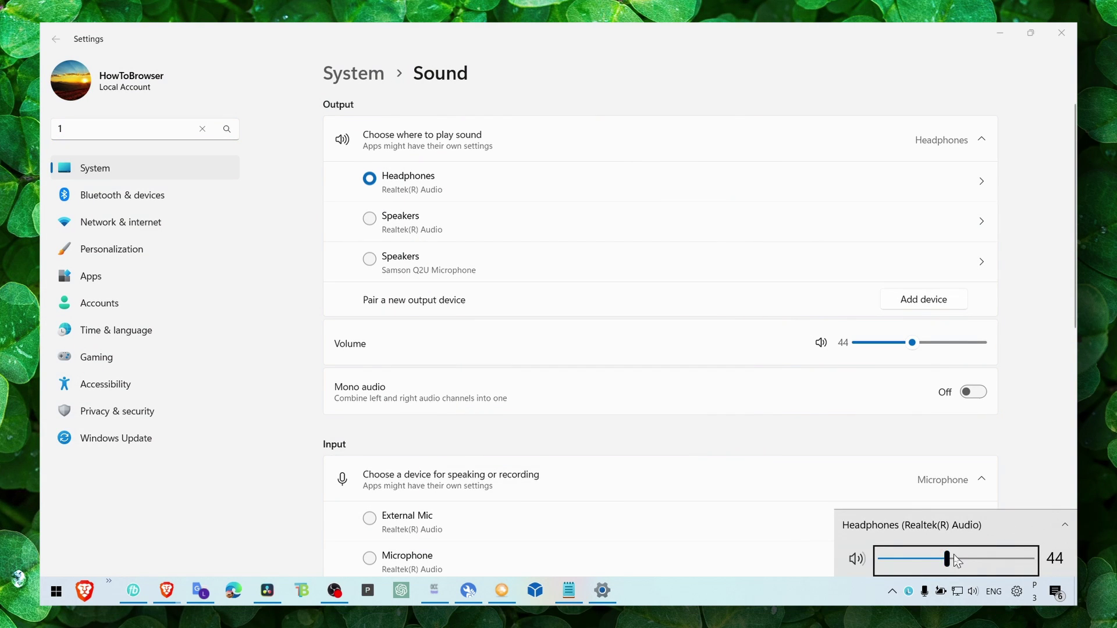
{"action": "left_click", "coordinate": [893, 527]}
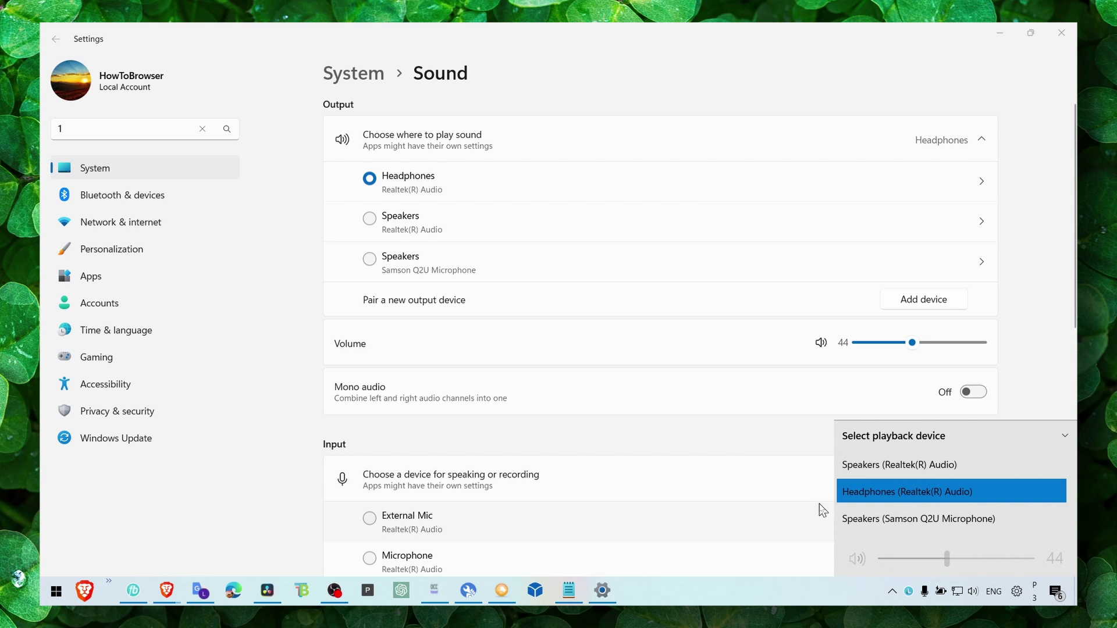
{"action": "left_click", "coordinate": [339, 227]}
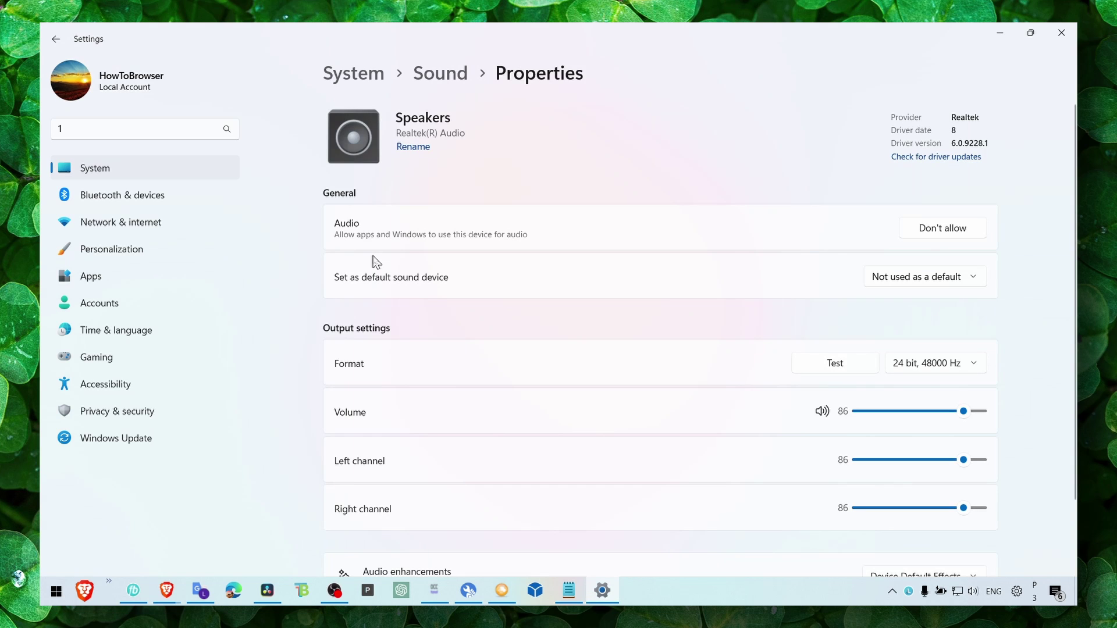
{"action": "left_click", "coordinate": [430, 77]}
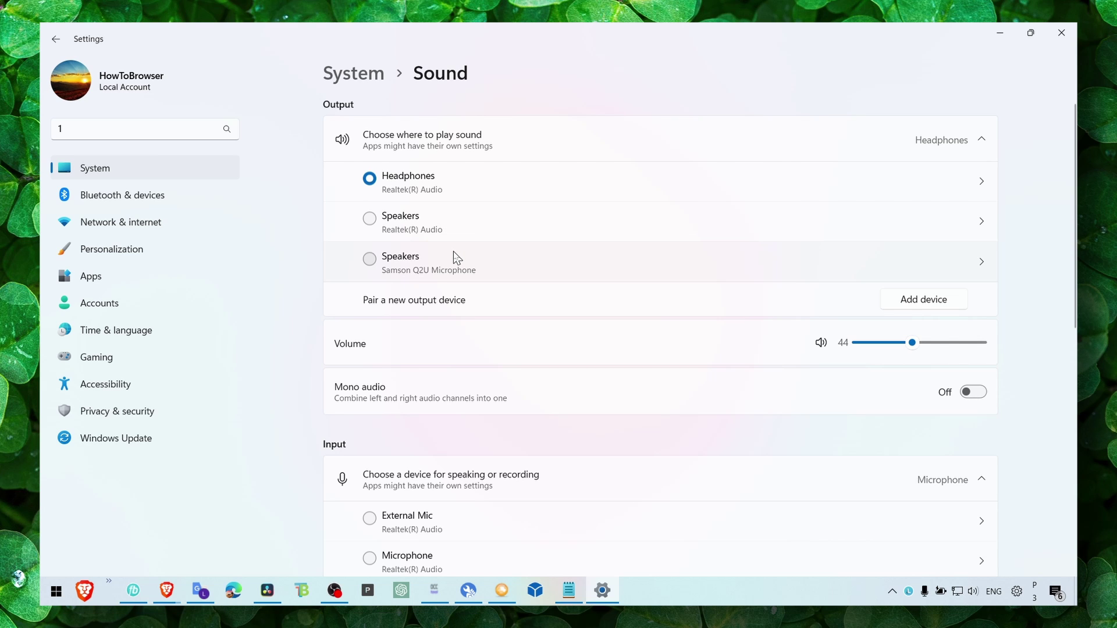
{"action": "scroll", "coordinate": [457, 258], "scroll_direction": "down", "scroll_amount": 3}
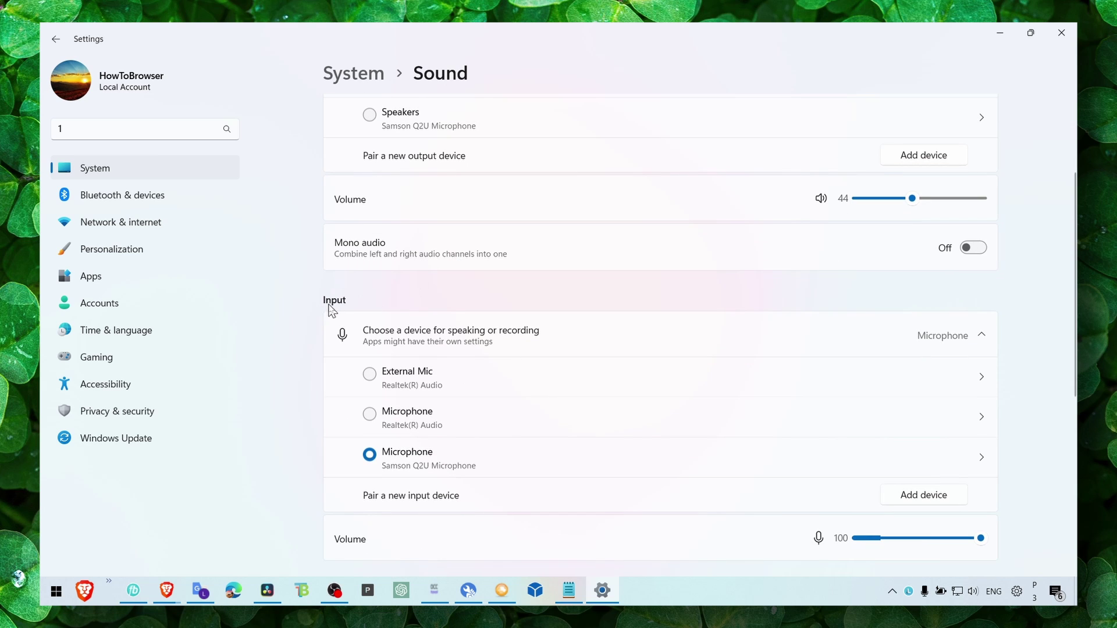
{"action": "scroll", "coordinate": [482, 447], "scroll_direction": "down", "scroll_amount": 6}
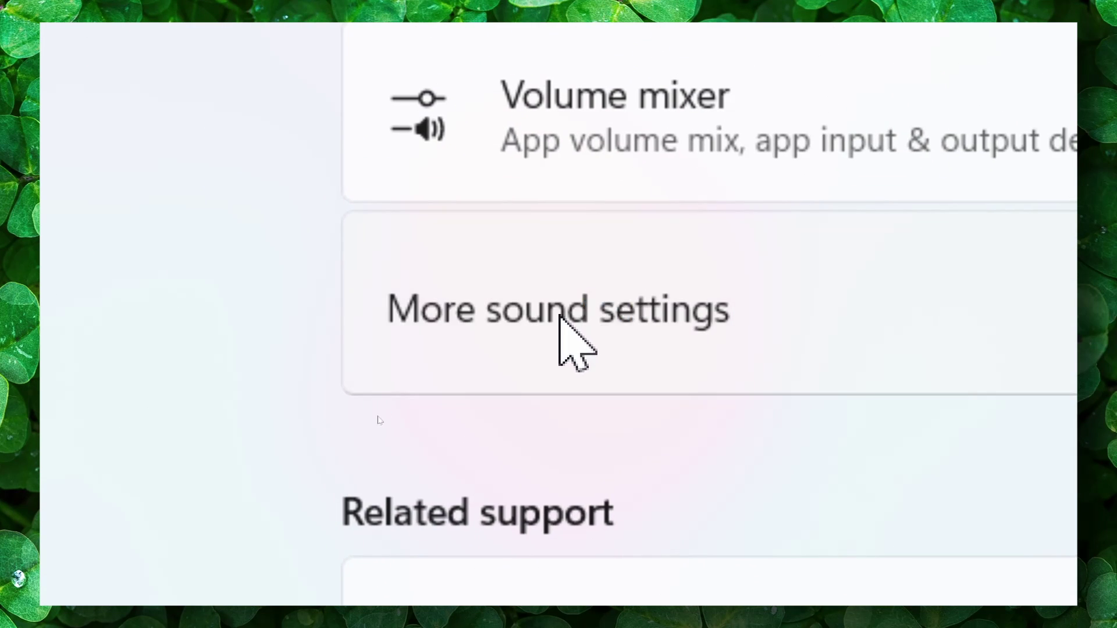
Open the classic Sound dialog, check Recording, and compare the Realtek playback devices.
{"action": "left_click", "coordinate": [559, 317]}
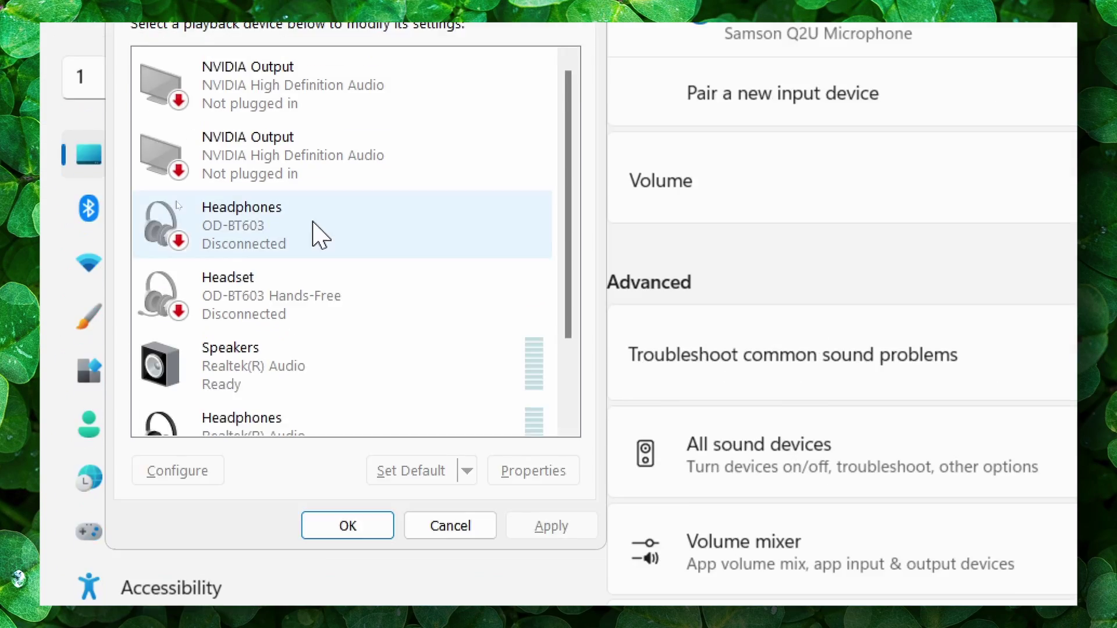
{"action": "left_click", "coordinate": [218, 0]}
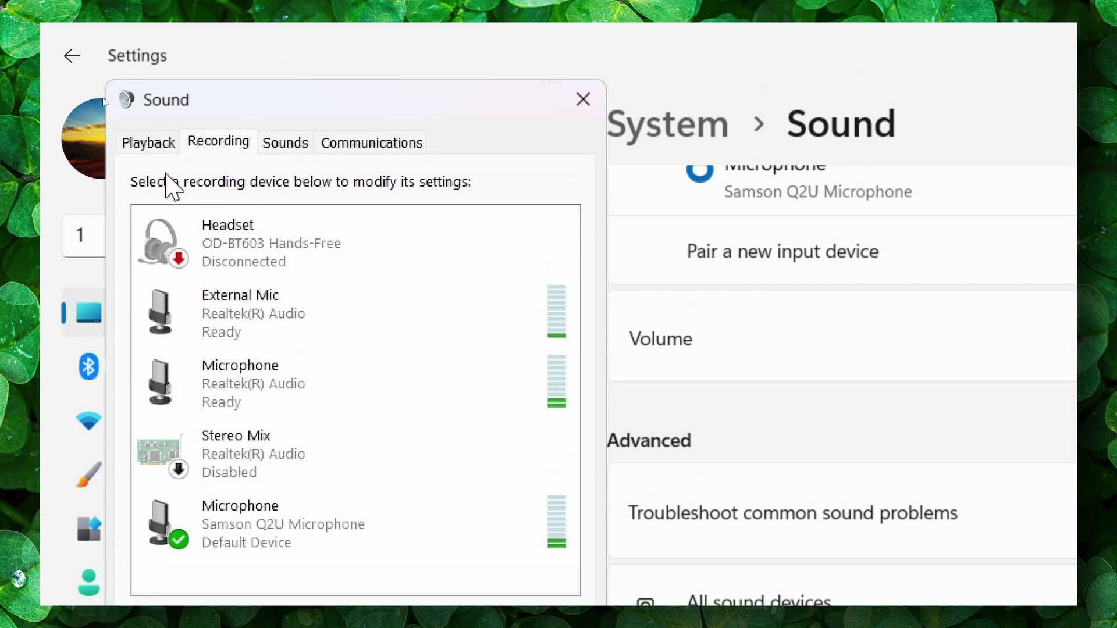
{"action": "left_click", "coordinate": [148, 142]}
{"action": "left_click", "coordinate": [321, 319]}
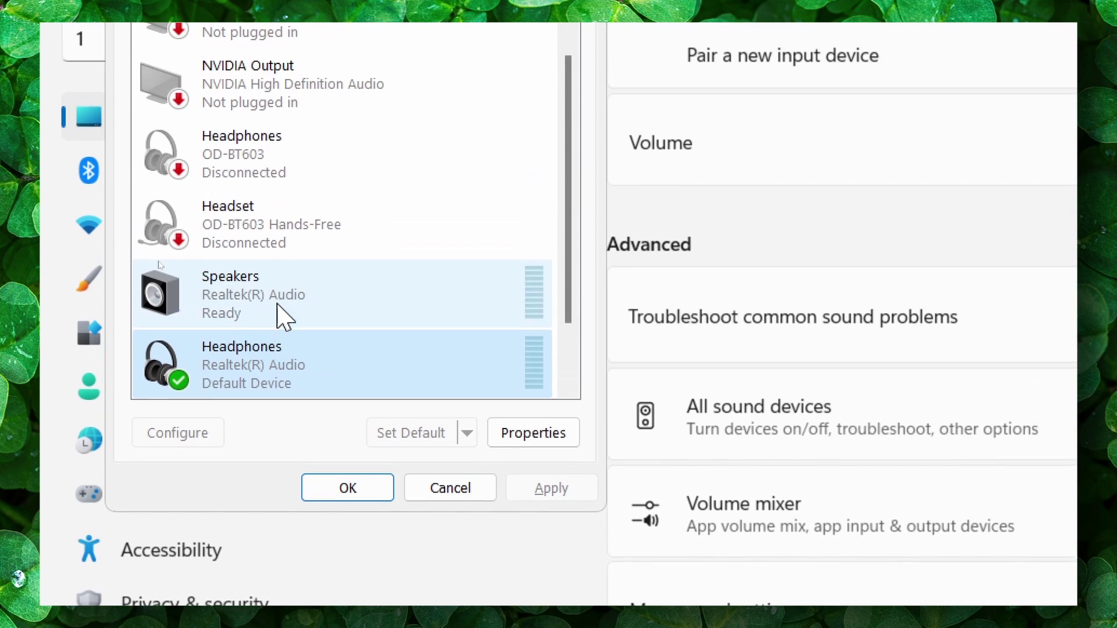
{"action": "left_click", "coordinate": [283, 227]}
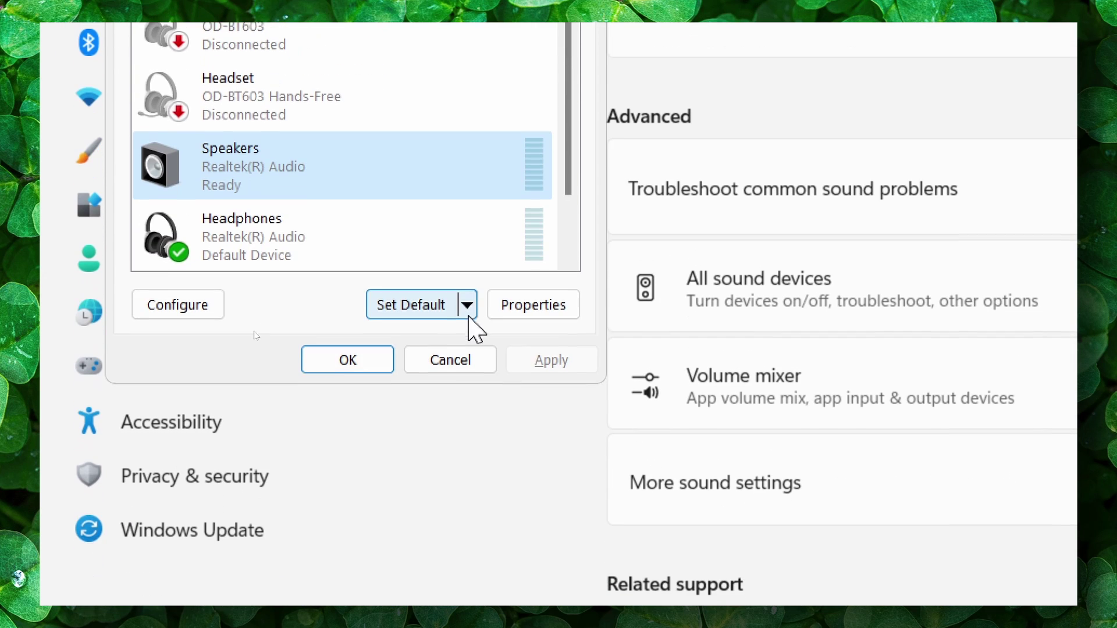
{"action": "left_click", "coordinate": [467, 305]}
{"action": "left_click", "coordinate": [467, 306]}
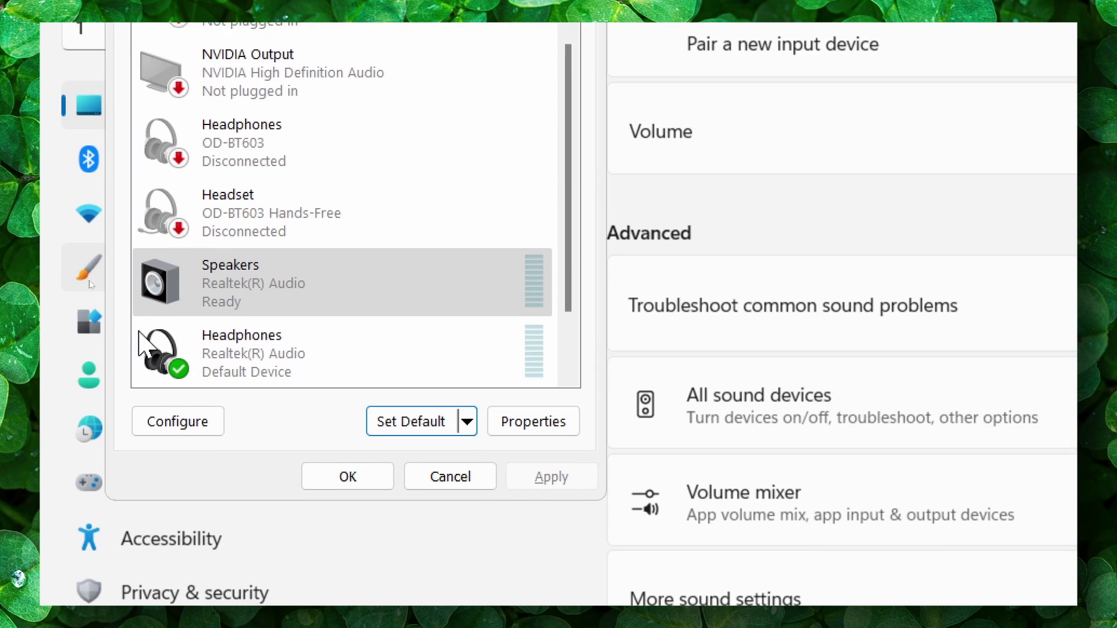
{"action": "left_click", "coordinate": [140, 334]}
Inspect the Headset and OD-BT603 Headphones menus, then reselect Realtek Headphones.
{"action": "right_click", "coordinate": [407, 202]}
{"action": "right_click", "coordinate": [443, 172]}
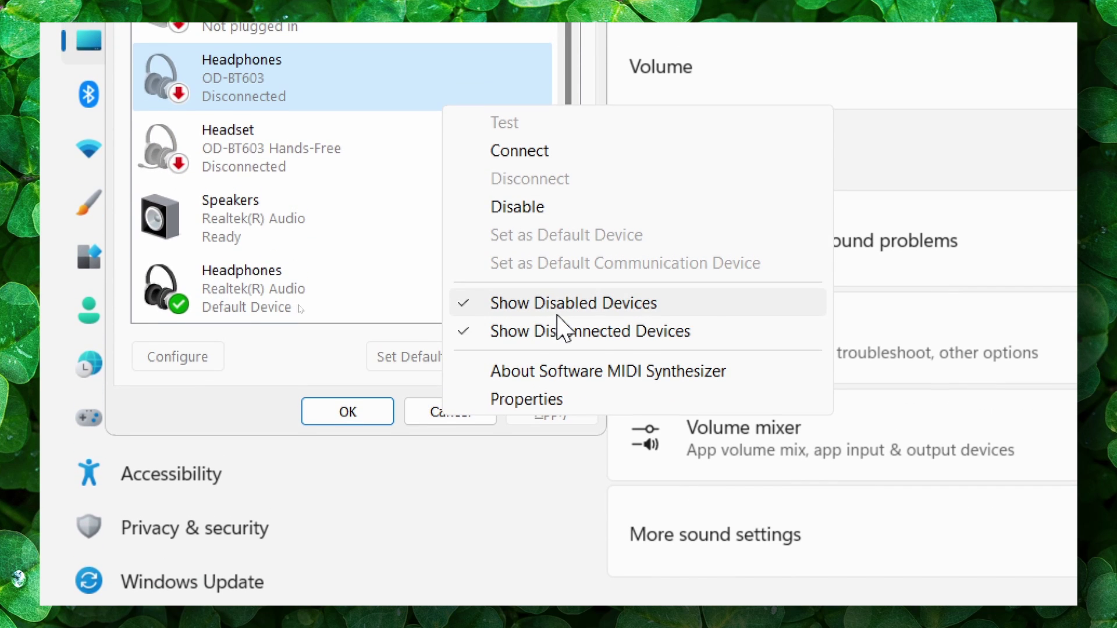
{"action": "key", "text": "Escape"}
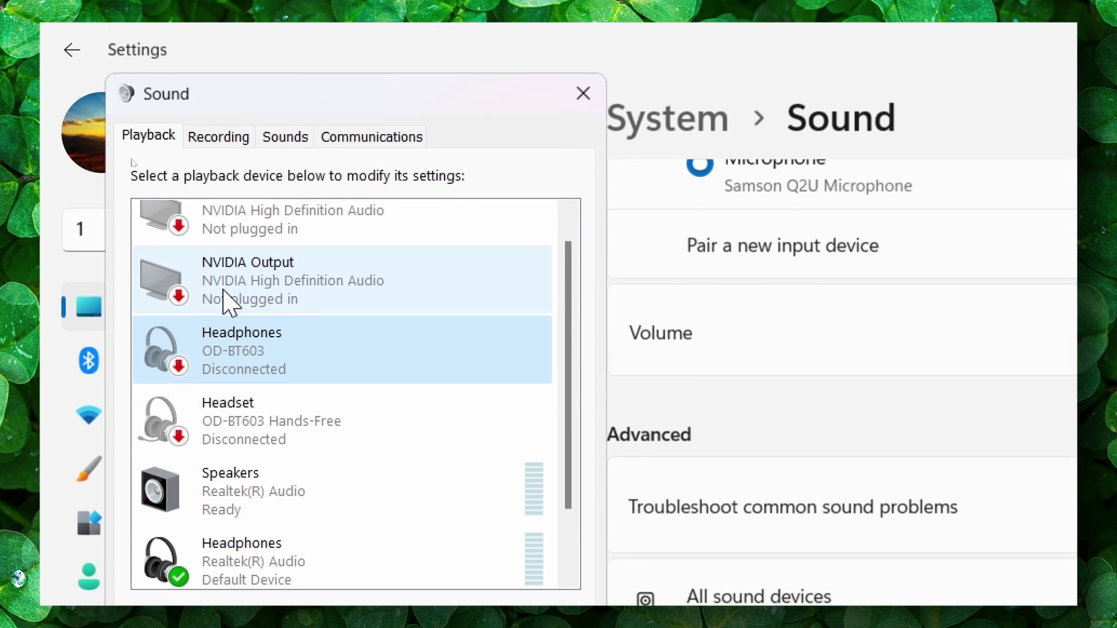
{"action": "scroll", "coordinate": [250, 279], "scroll_direction": "up", "scroll_amount": 1}
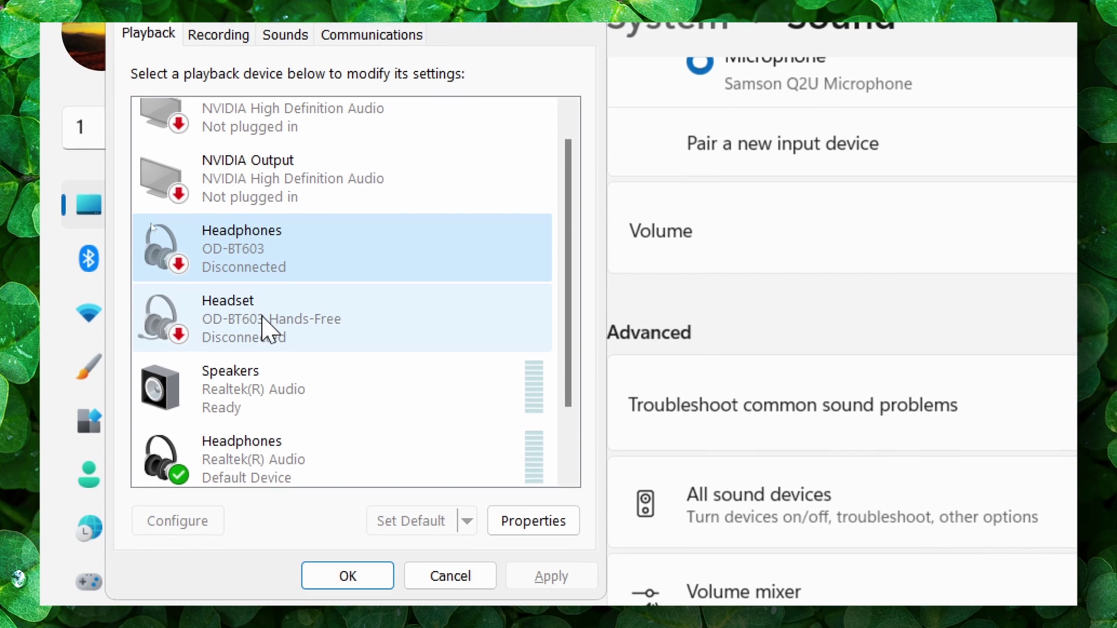
{"action": "left_click", "coordinate": [343, 445]}
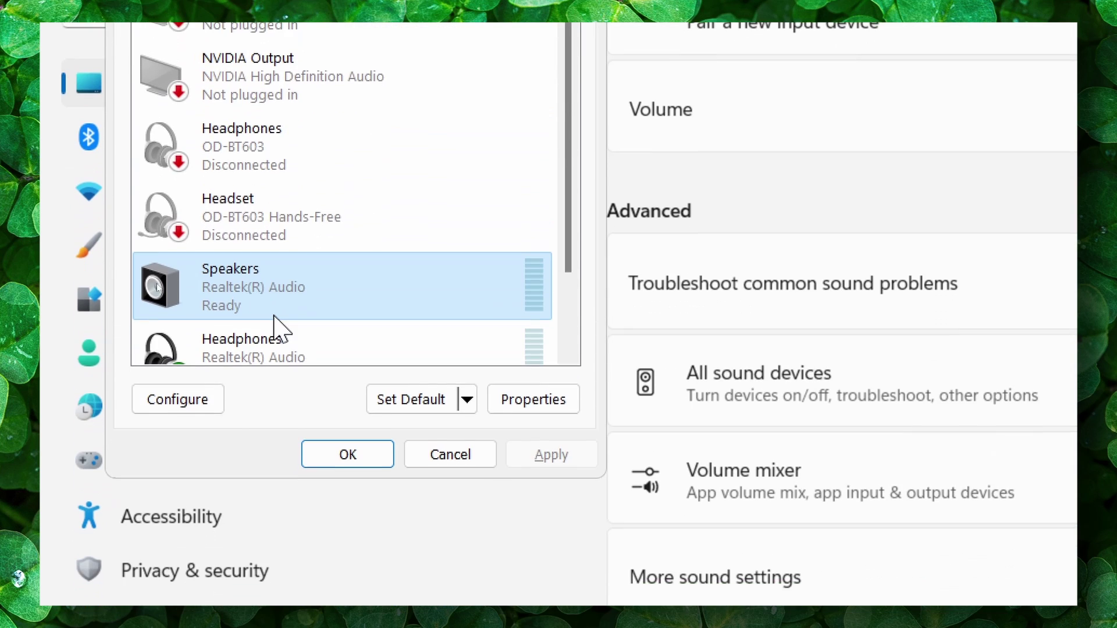
{"action": "left_click", "coordinate": [407, 263]}
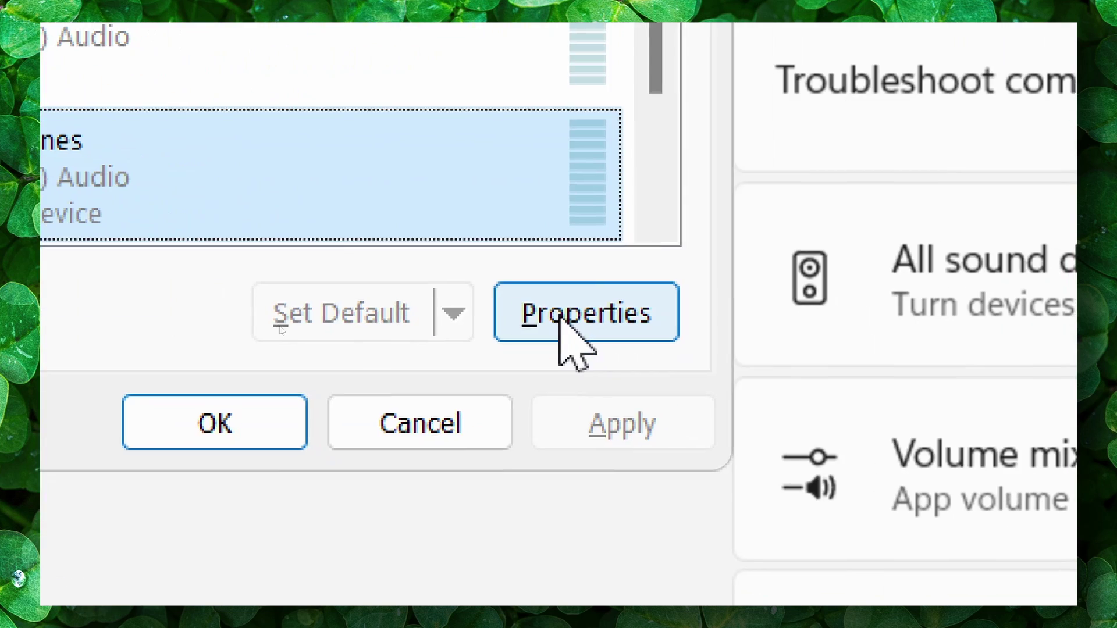
Open Realtek Headphones Properties and look over its Levels and Advanced tabs.
{"action": "left_click", "coordinate": [523, 365]}
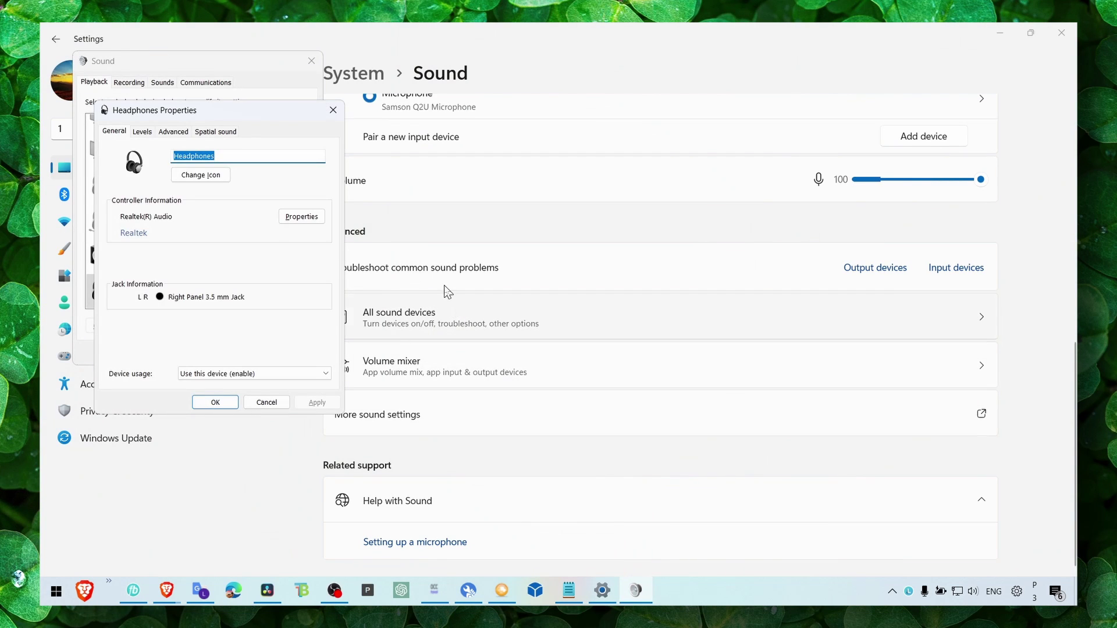
{"action": "left_click", "coordinate": [143, 131]}
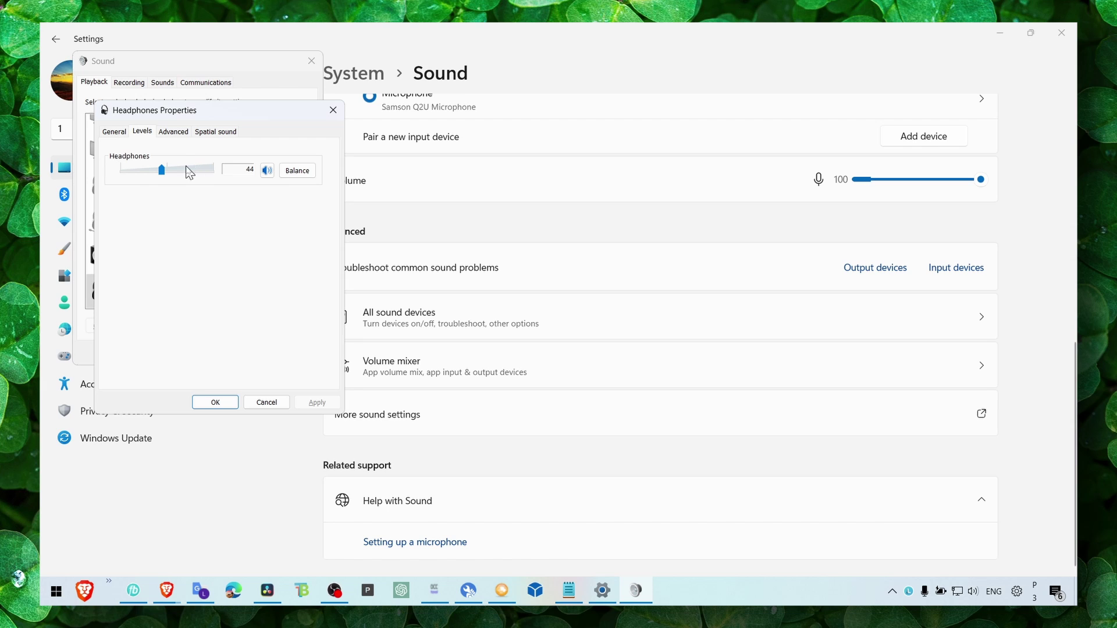
{"action": "left_click", "coordinate": [166, 133]}
{"action": "left_click", "coordinate": [137, 131]}
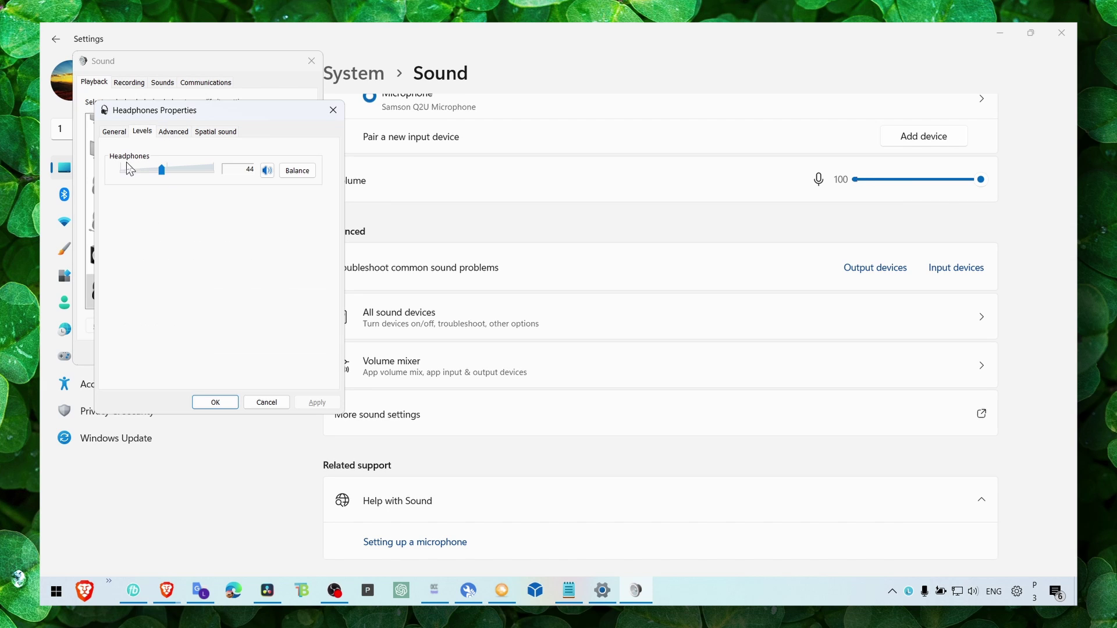
{"action": "left_click", "coordinate": [179, 134]}
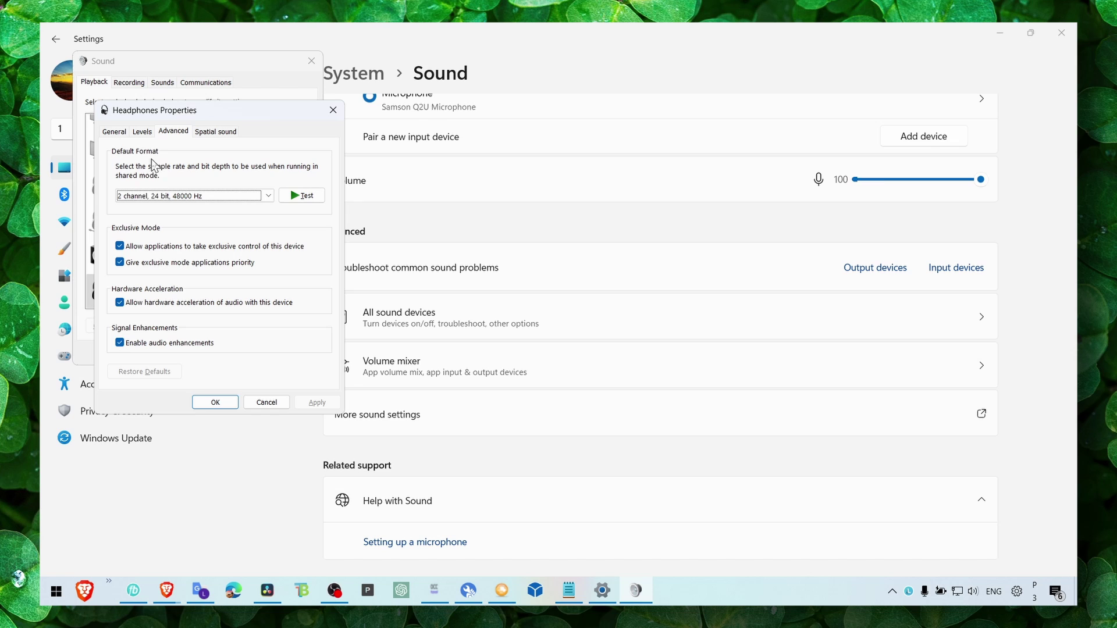
Check the Spatial sound formats, leaving spatial sound Off, and return to Advanced.
{"action": "left_click", "coordinate": [221, 133]}
{"action": "left_click", "coordinate": [173, 131]}
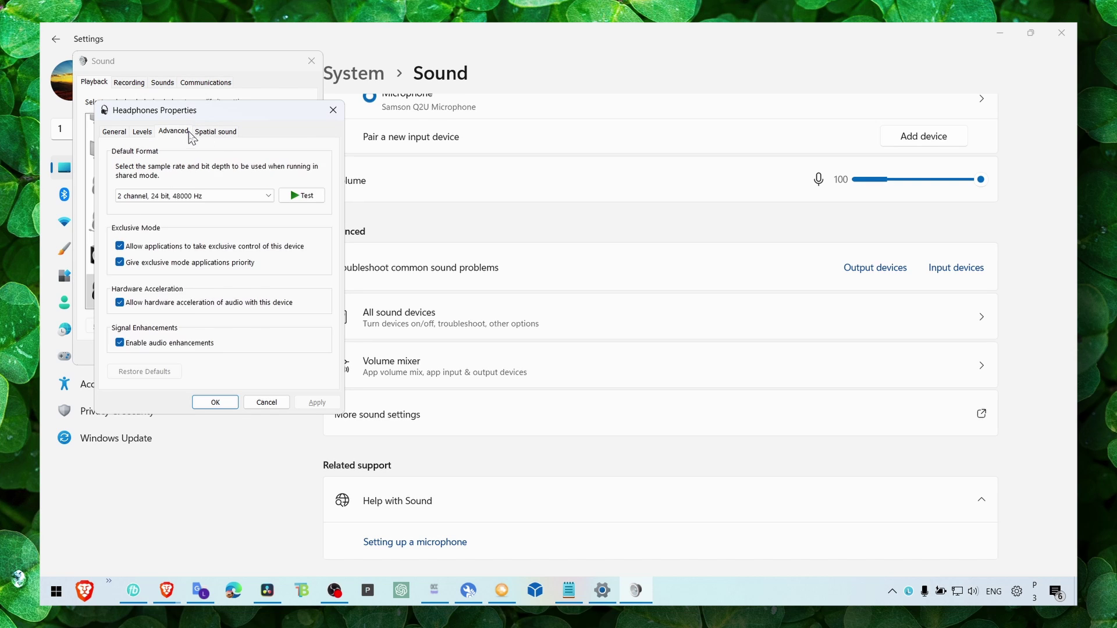
{"action": "left_click", "coordinate": [215, 131]}
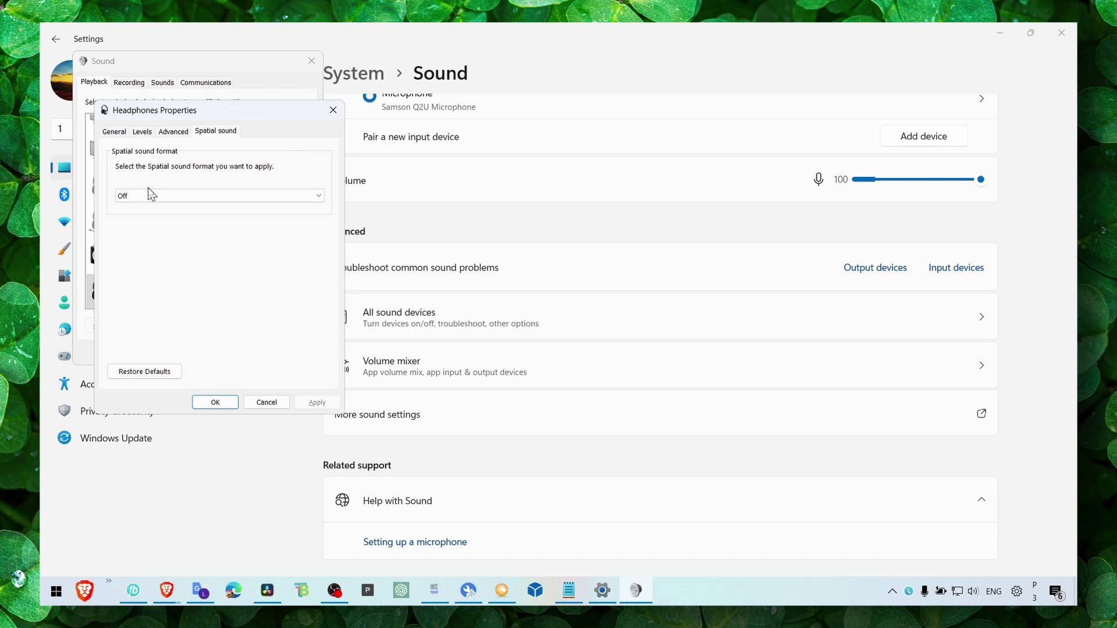
{"action": "left_click", "coordinate": [185, 195]}
{"action": "left_click", "coordinate": [175, 132]}
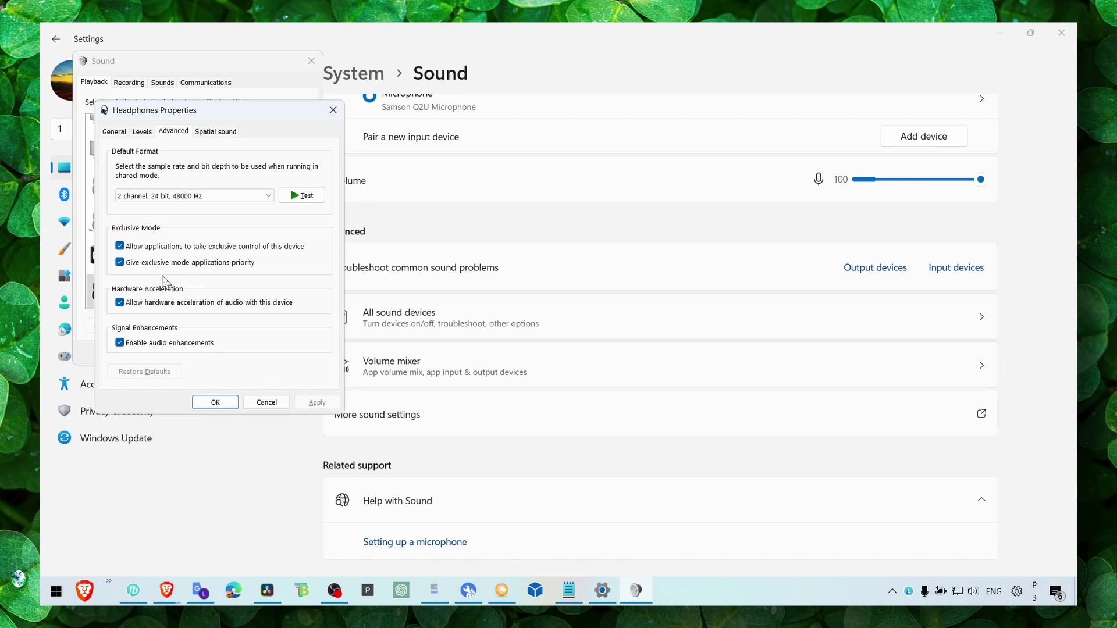
Confirm Headphones Properties and the Sound dialog with OK, and close Settings.
{"action": "left_click", "coordinate": [215, 403]}
{"action": "left_click", "coordinate": [191, 352]}
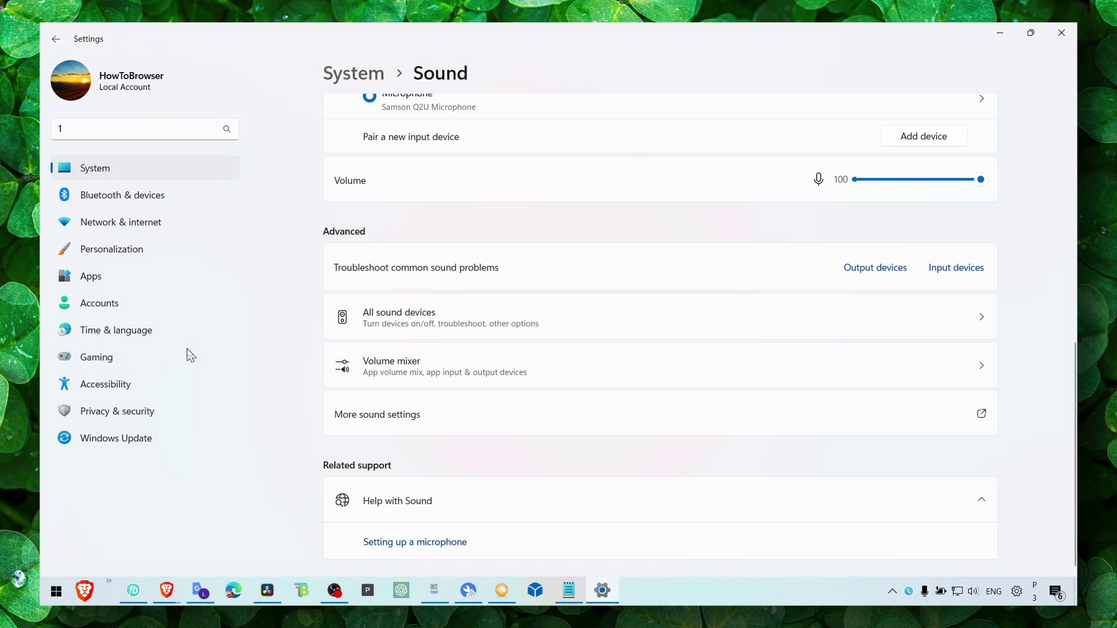
{"action": "left_click", "coordinate": [1061, 32]}
Search 'troubleshoot', view Other troubleshooters including Playing Audio, then close Settings.
{"action": "key", "text": "super+s"}
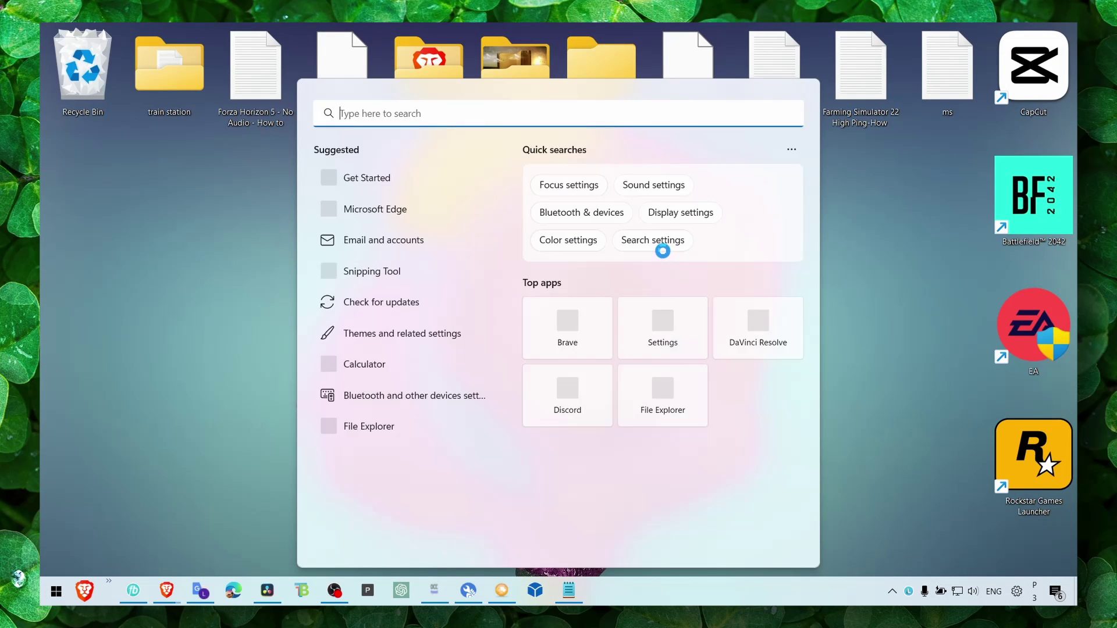
{"action": "type", "text": "troubleshoot"}
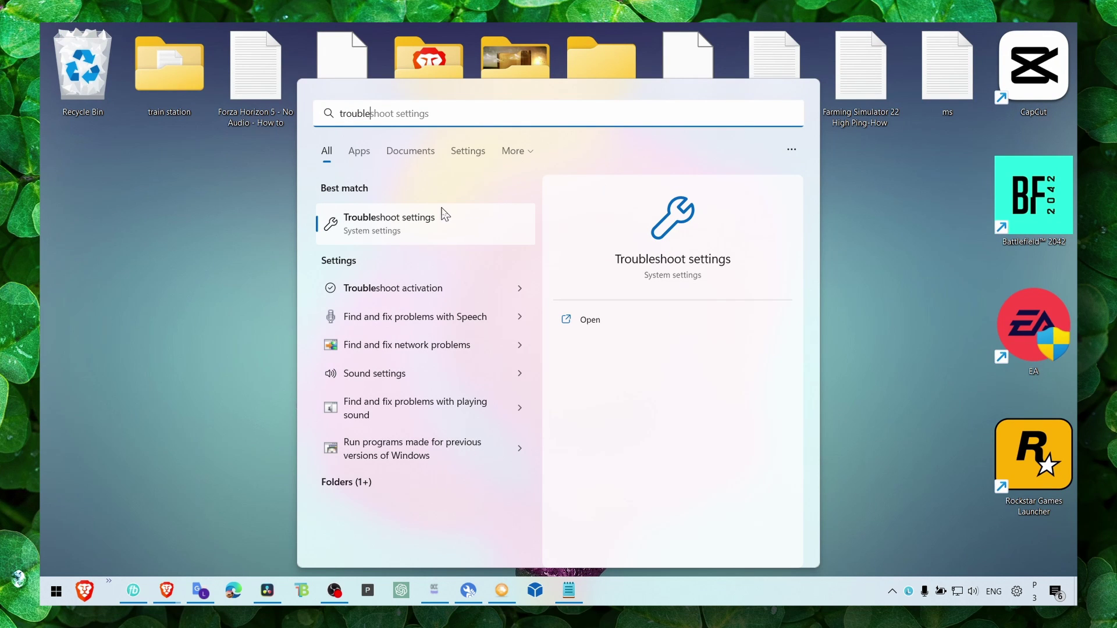
{"action": "left_click", "coordinate": [446, 217]}
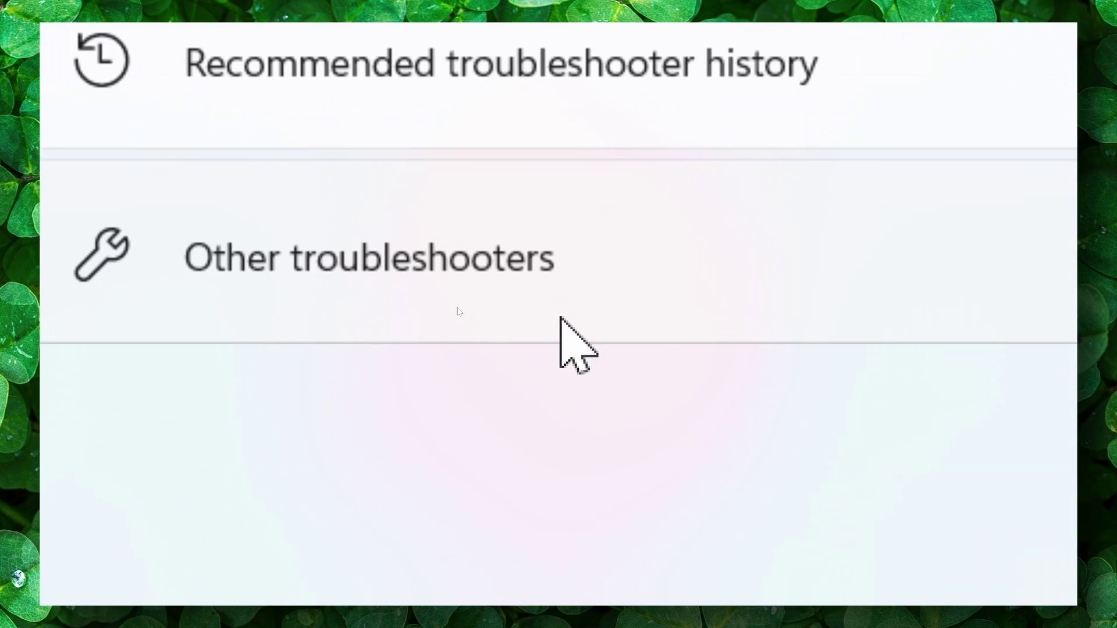
{"action": "left_click", "coordinate": [559, 317]}
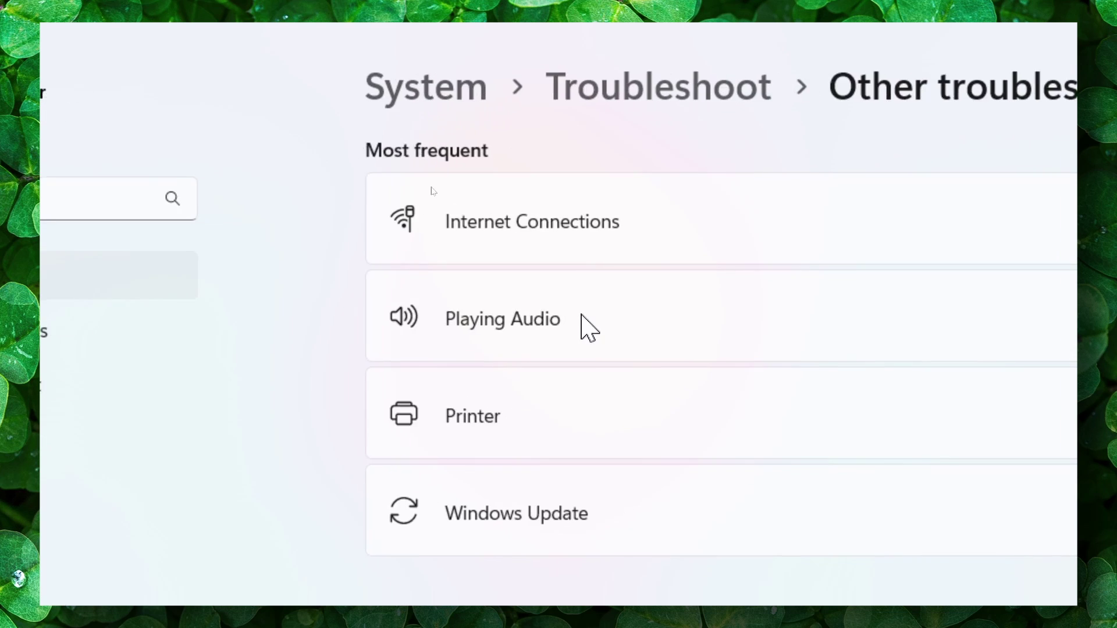
{"action": "scroll", "coordinate": [567, 320], "scroll_direction": "down", "scroll_amount": 4}
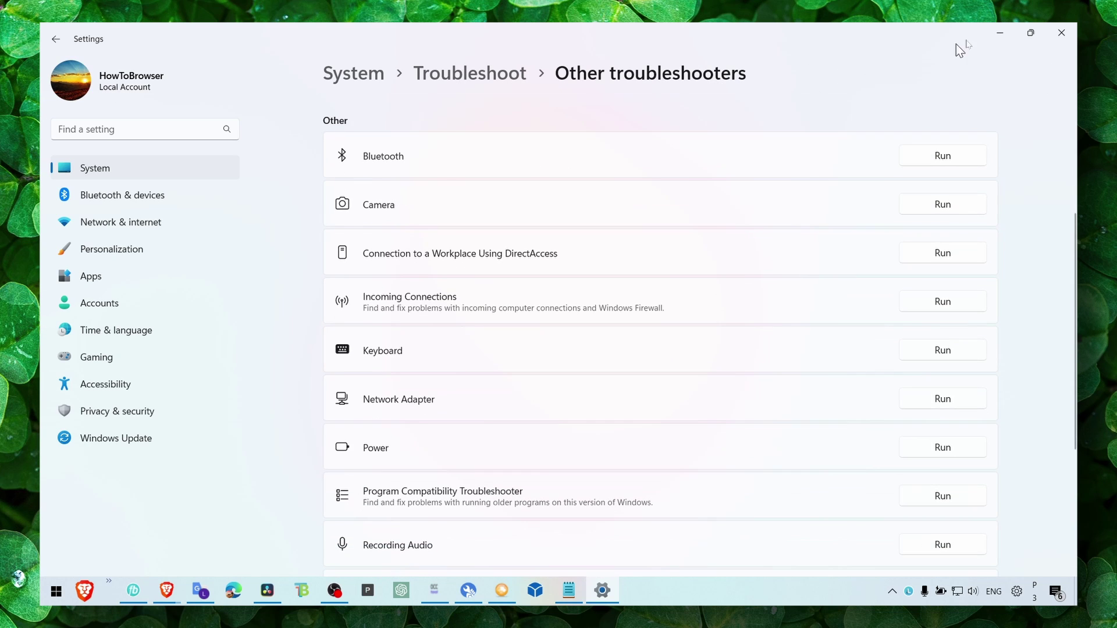
{"action": "left_click", "coordinate": [1061, 32]}
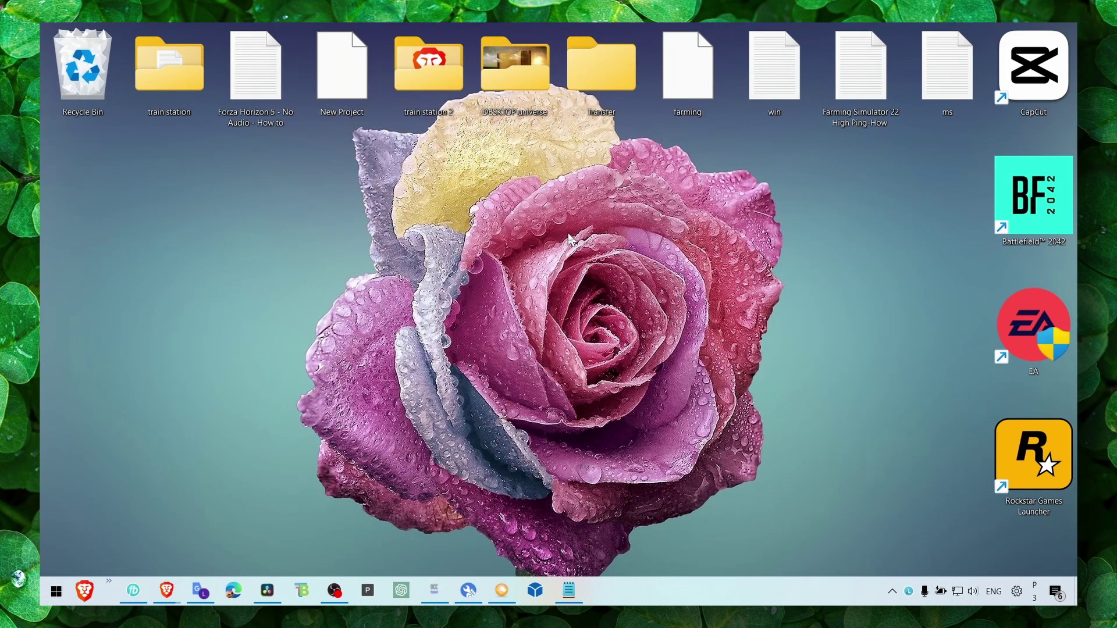
Open Device Manager by searching 'devi' and expand Audio inputs and outputs.
{"action": "key", "text": "super"}
{"action": "type", "text": "devi"}
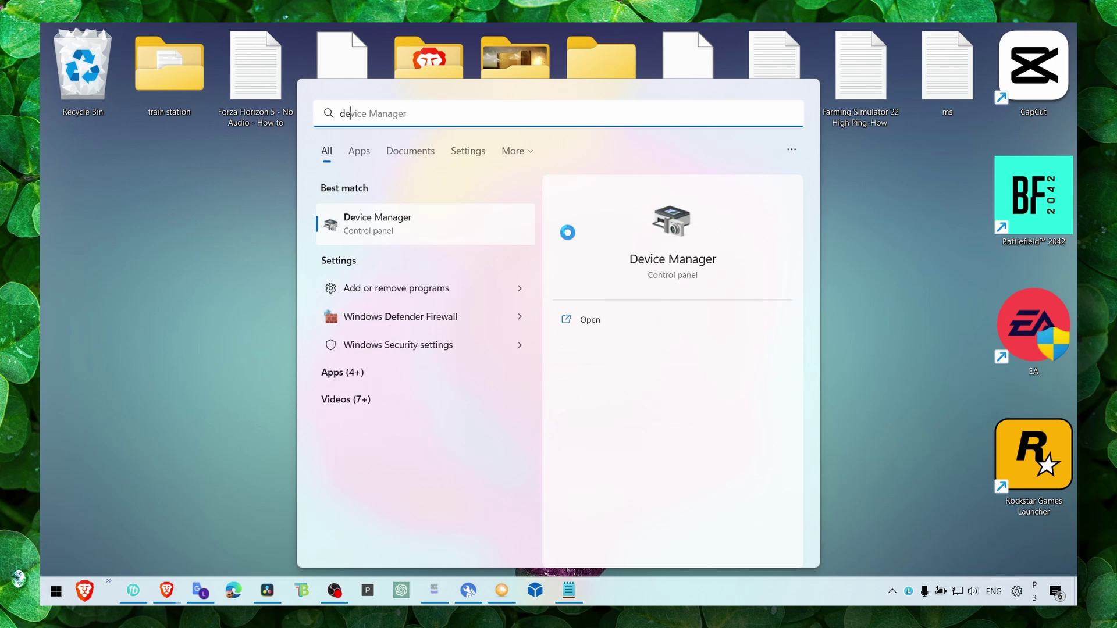
{"action": "left_click", "coordinate": [504, 233]}
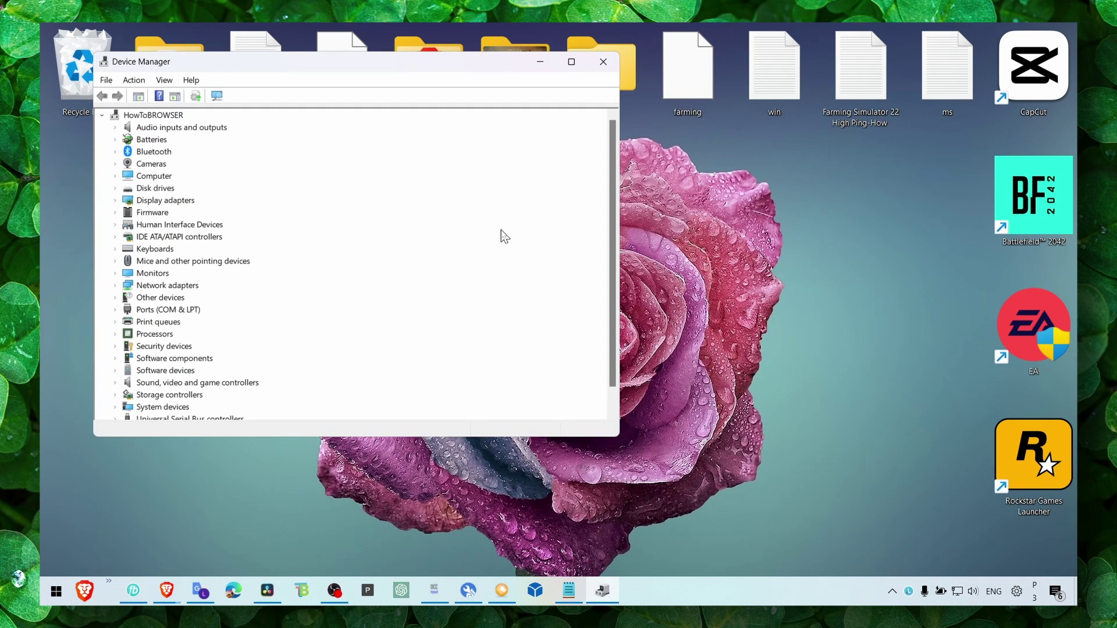
{"action": "left_click_drag", "start_coordinate": [407, 66], "coordinate": [630, 135]}
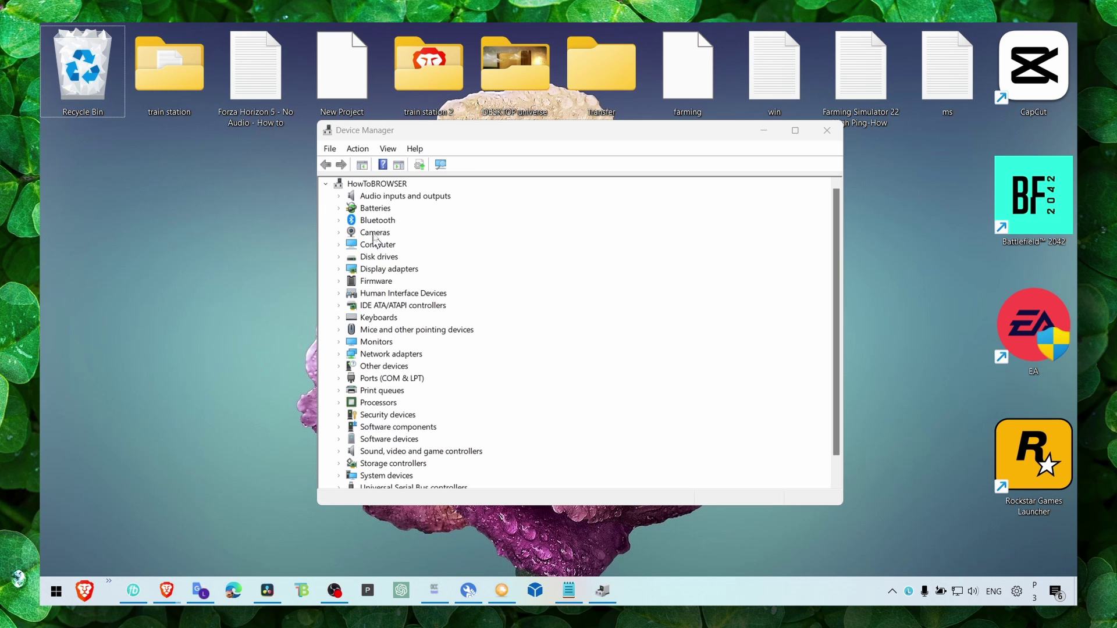
{"action": "left_click", "coordinate": [349, 196]}
{"action": "left_click", "coordinate": [341, 197]}
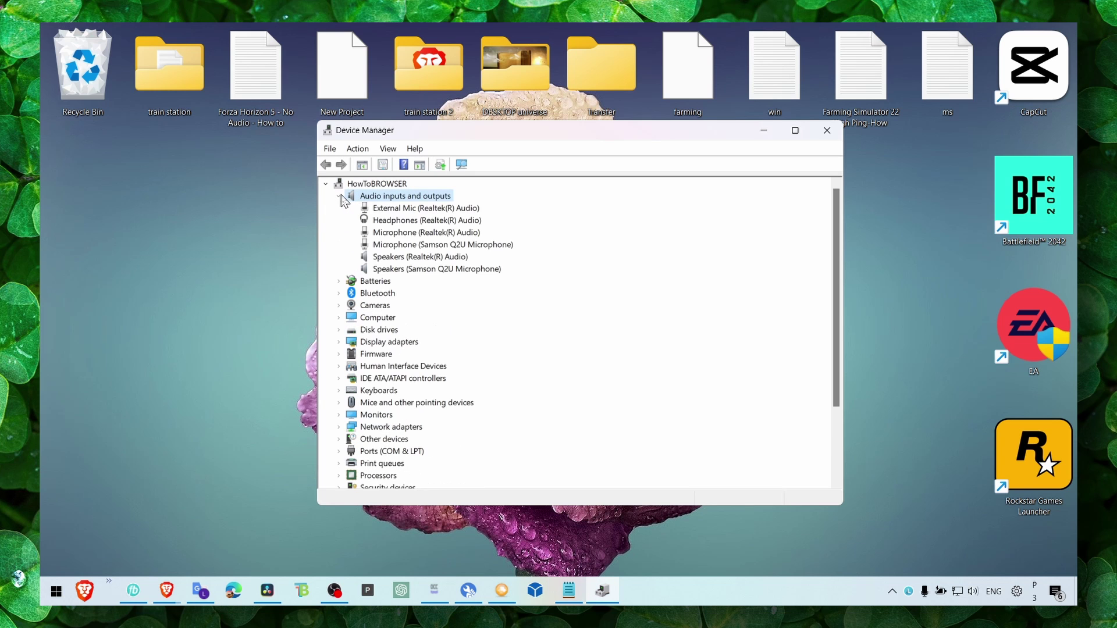
Browse External Mic's compatible drivers manually, selecting Audio Endpoint, then cancel.
{"action": "right_click", "coordinate": [373, 209]}
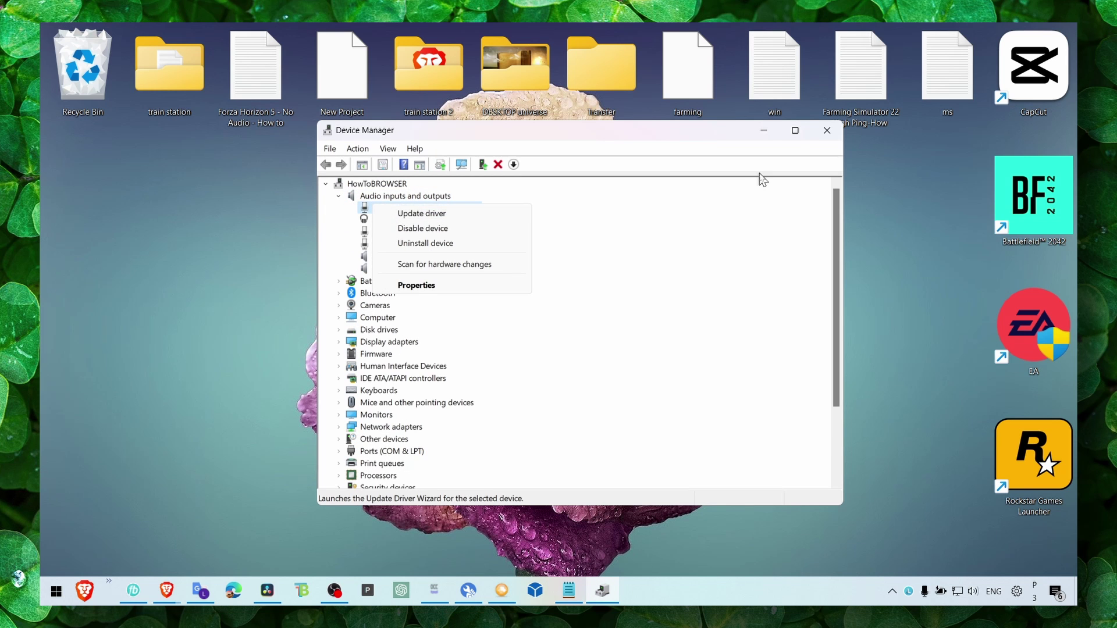
{"action": "left_click", "coordinate": [422, 228]}
{"action": "left_click", "coordinate": [640, 323]}
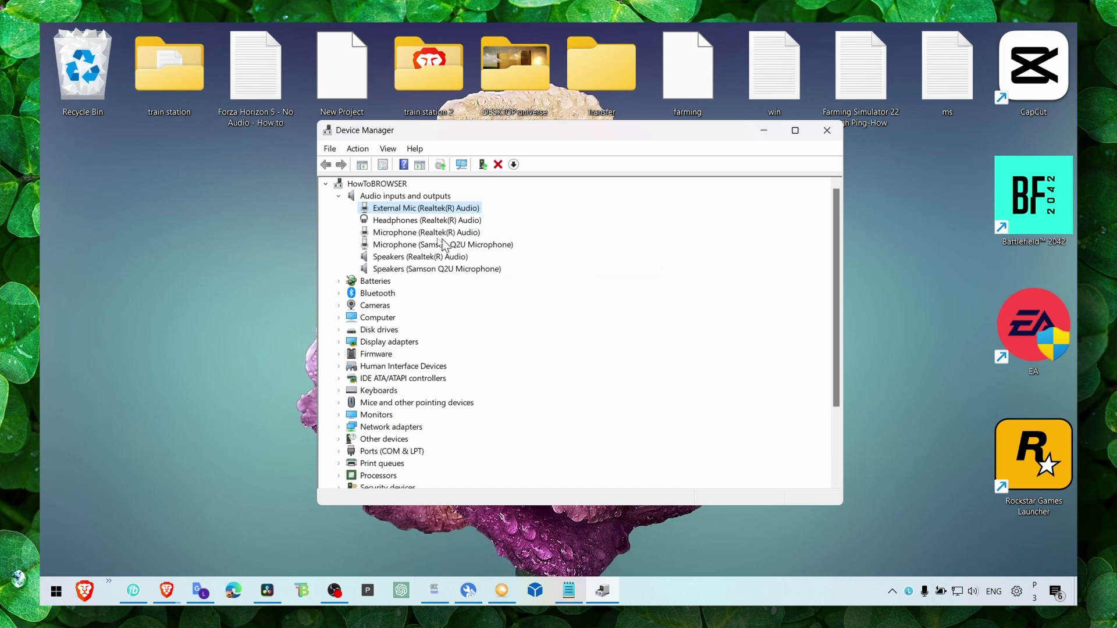
{"action": "right_click", "coordinate": [428, 211]}
{"action": "left_click", "coordinate": [452, 221]}
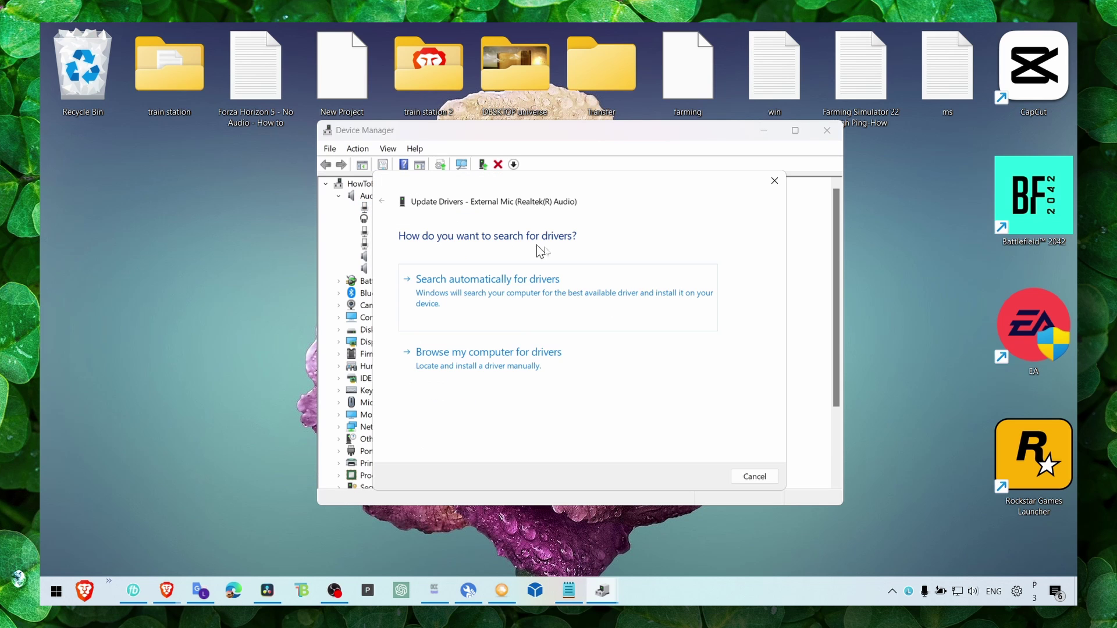
{"action": "left_click", "coordinate": [530, 352]}
{"action": "left_click", "coordinate": [544, 379]}
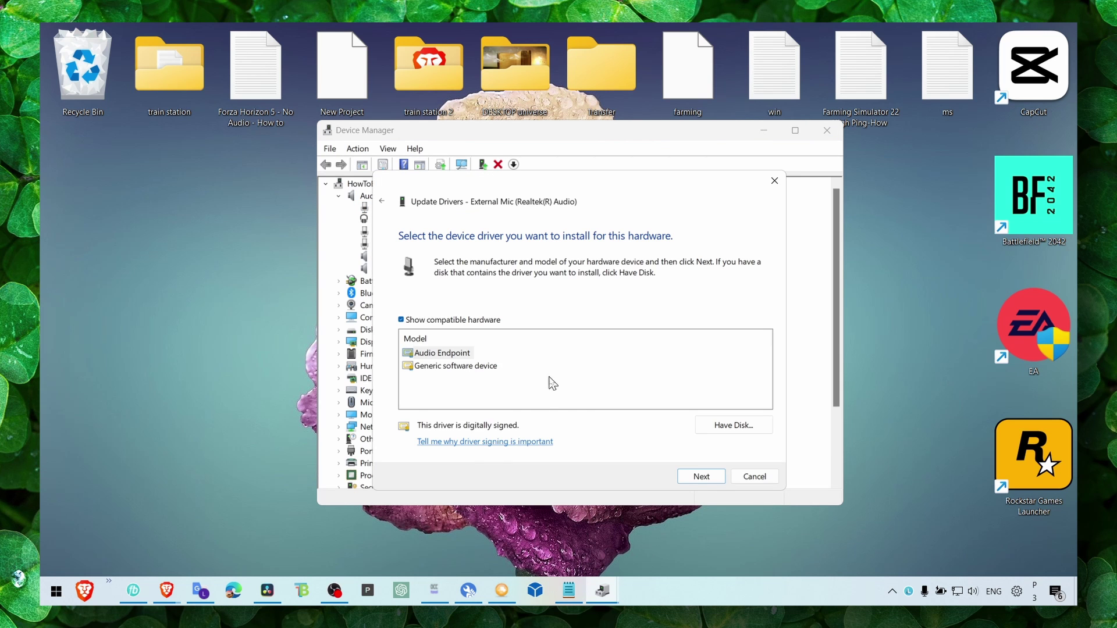
{"action": "left_click", "coordinate": [483, 366]}
{"action": "left_click", "coordinate": [442, 352]}
{"action": "left_click", "coordinate": [754, 477]}
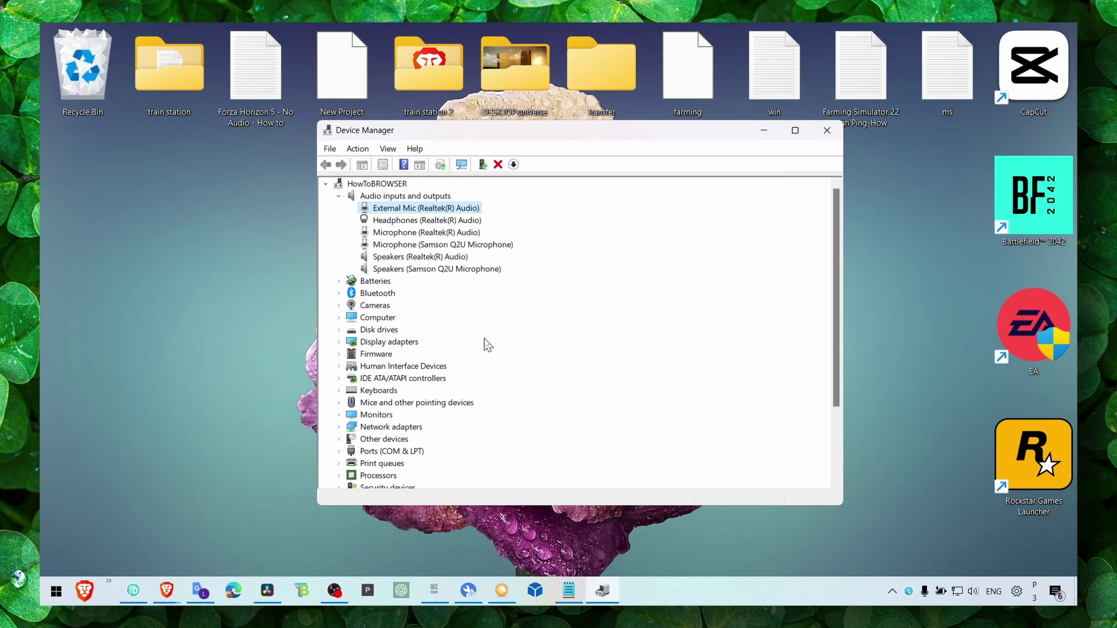
Have Windows search automatically for the best External Mic driver.
{"action": "right_click", "coordinate": [426, 209]}
{"action": "left_click", "coordinate": [432, 220]}
{"action": "left_click", "coordinate": [465, 296]}
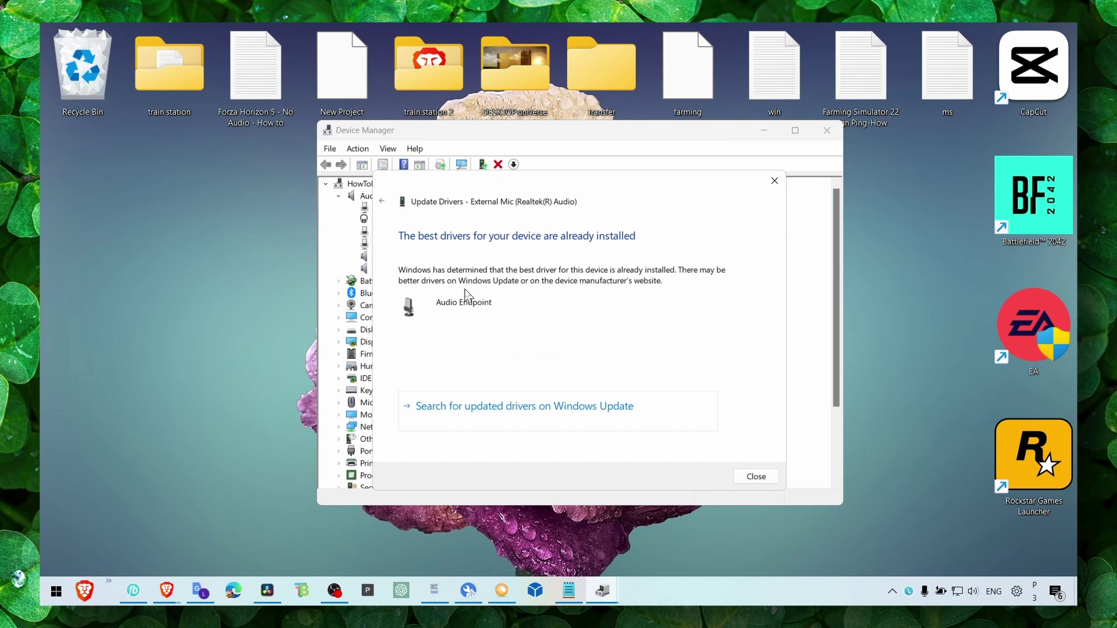
Close the Update Drivers dialog and Device Manager, then open Windows Update via search.
{"action": "left_click", "coordinate": [775, 180]}
{"action": "left_click", "coordinate": [827, 130]}
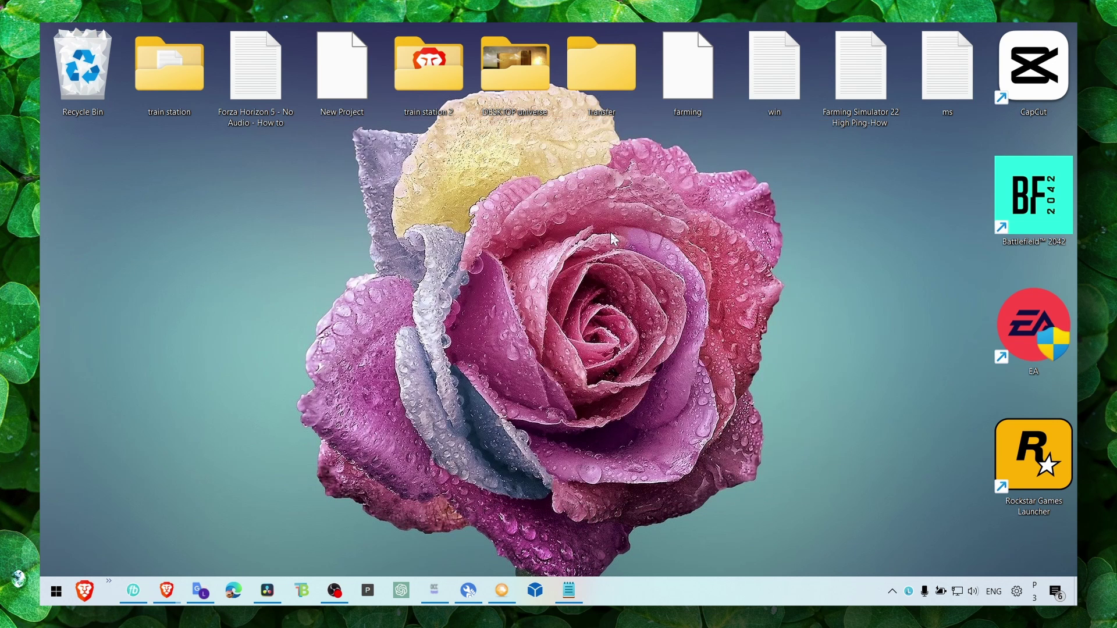
{"action": "key", "text": "super+s"}
{"action": "type", "text": "windows"}
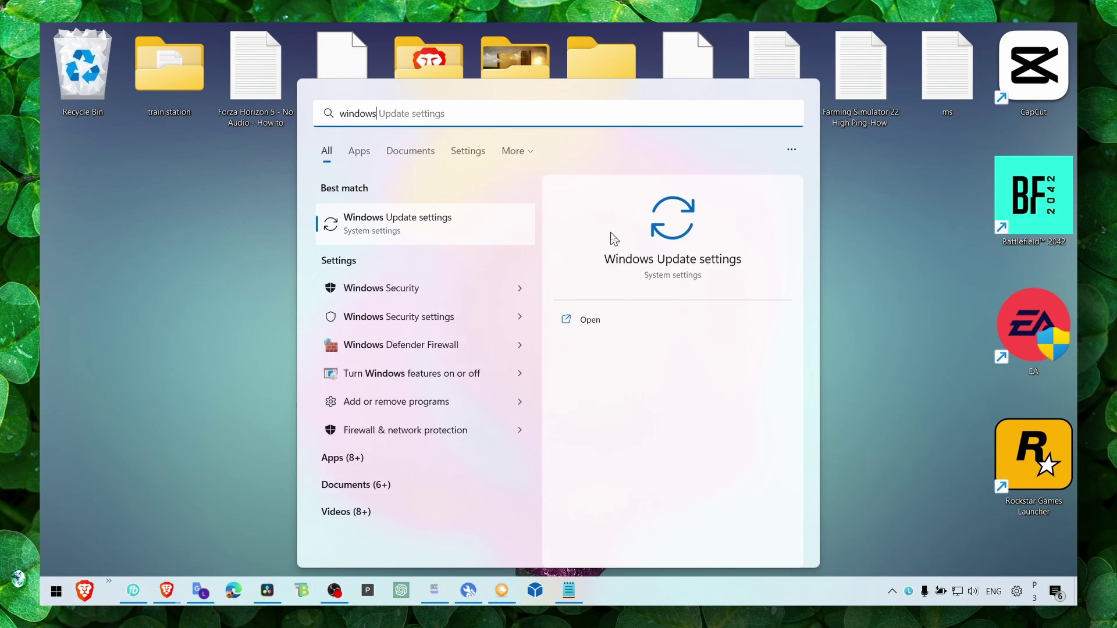
{"action": "key", "text": "Return"}
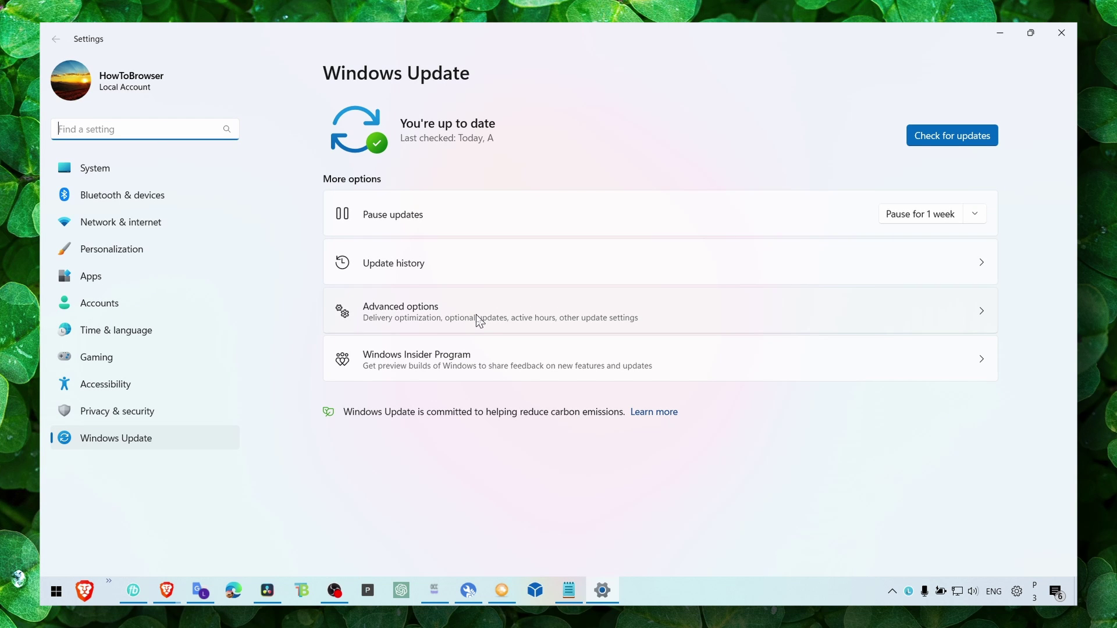
Select the optional Logitech USB and Fujitsu Siemens display driver updates and install them.
{"action": "left_click", "coordinate": [478, 319]}
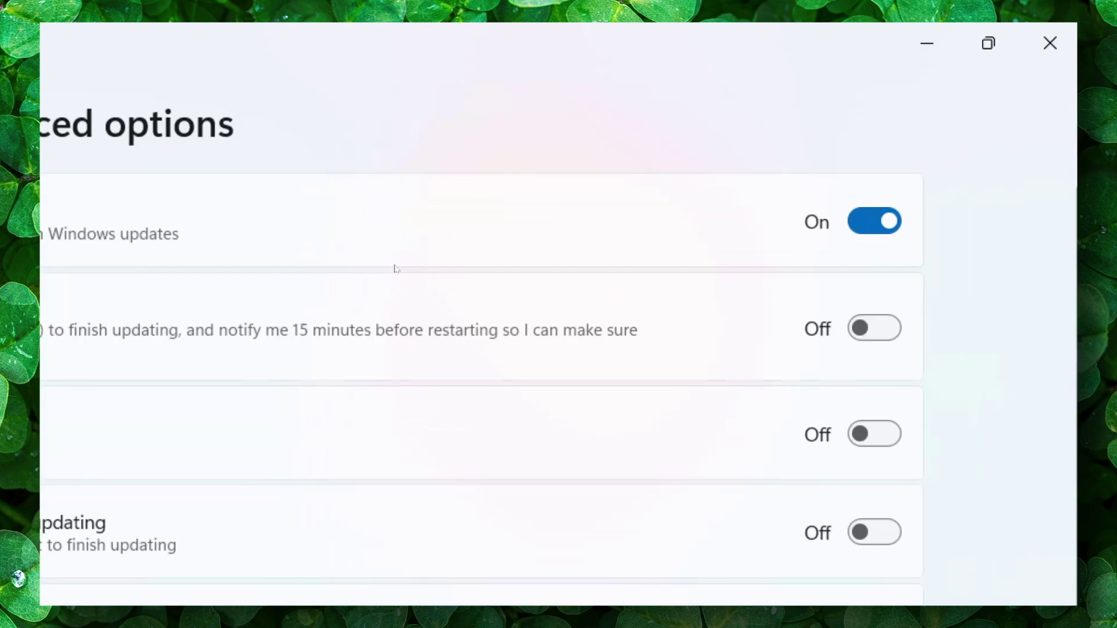
{"action": "scroll", "coordinate": [390, 365], "scroll_direction": "down", "scroll_amount": 5}
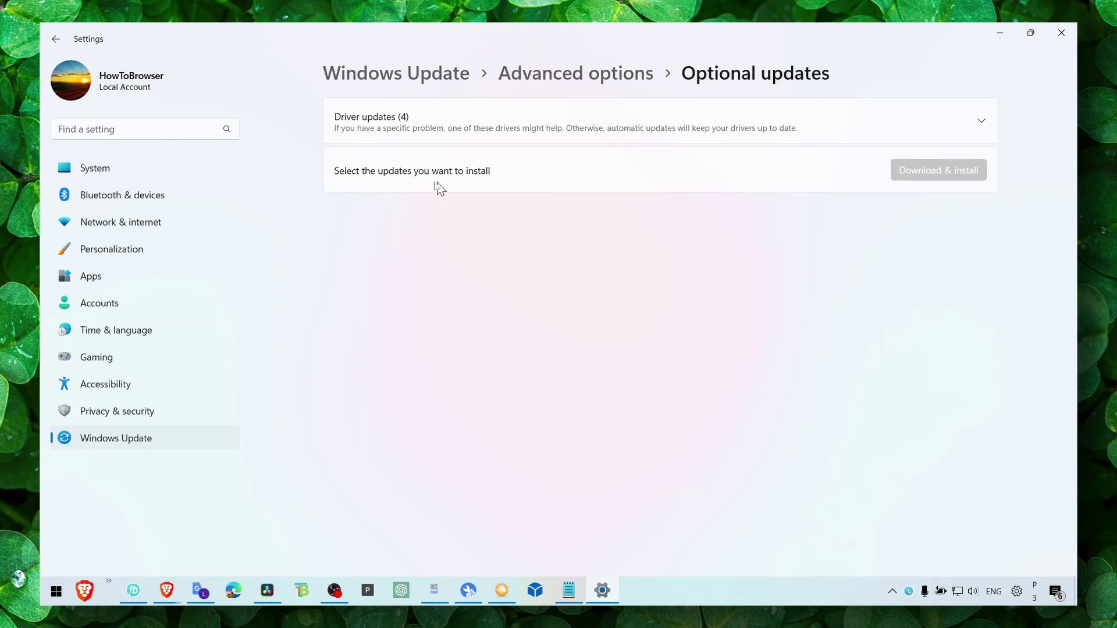
{"action": "left_click", "coordinate": [410, 139]}
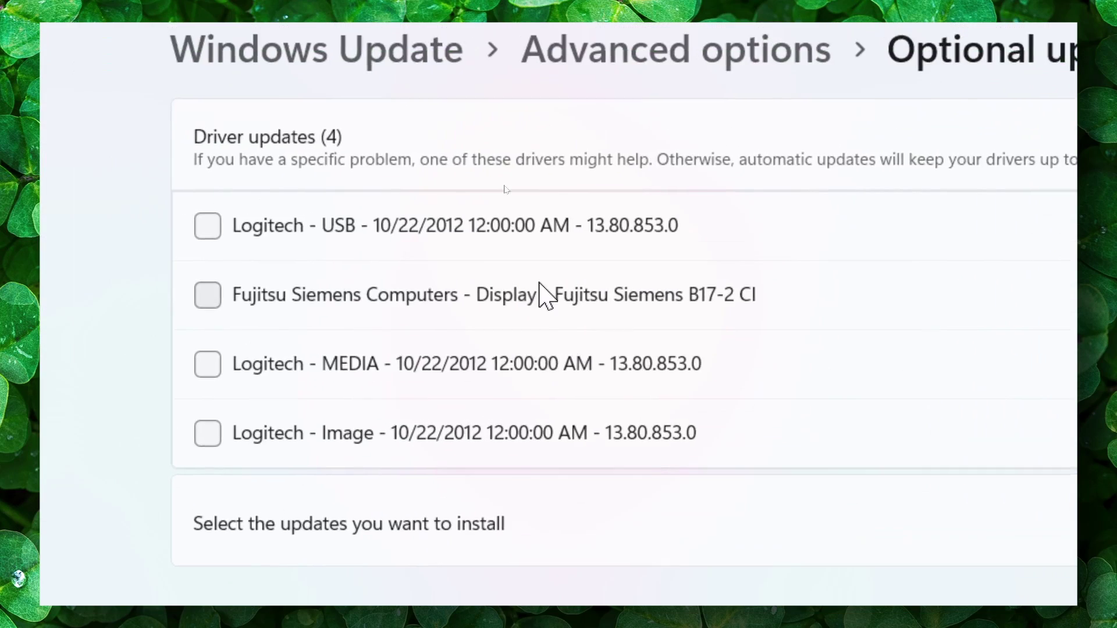
{"action": "left_click", "coordinate": [283, 275]}
{"action": "left_click", "coordinate": [283, 344]}
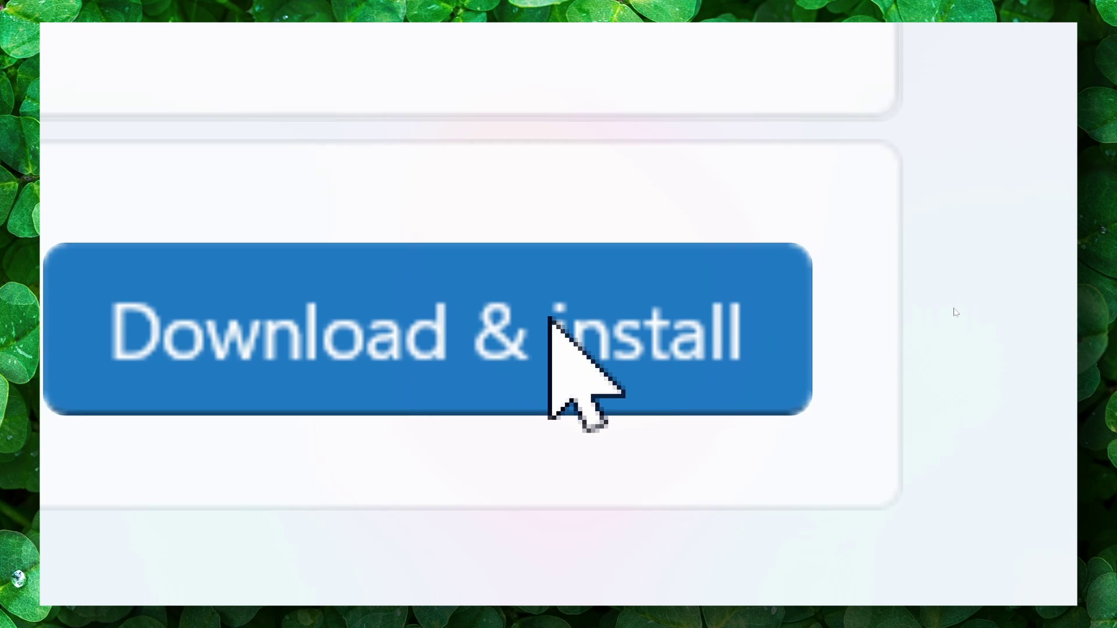
{"action": "left_click", "coordinate": [559, 318]}
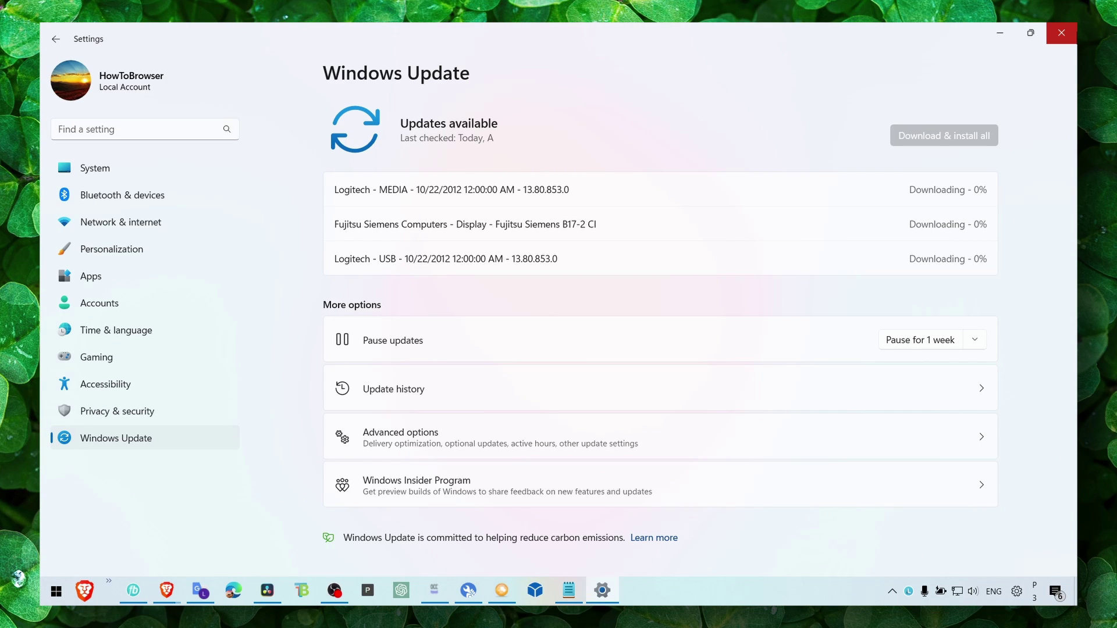
Close Settings and refresh the desktop.
{"action": "left_click", "coordinate": [1061, 33]}
{"action": "right_click", "coordinate": [648, 152]}
{"action": "left_click", "coordinate": [669, 193]}
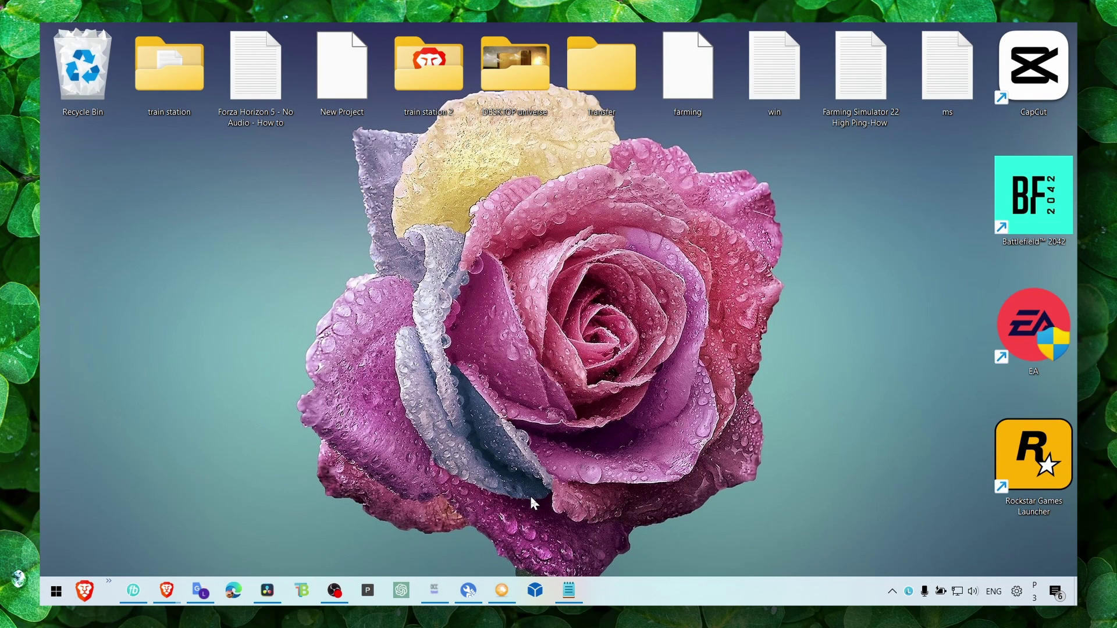